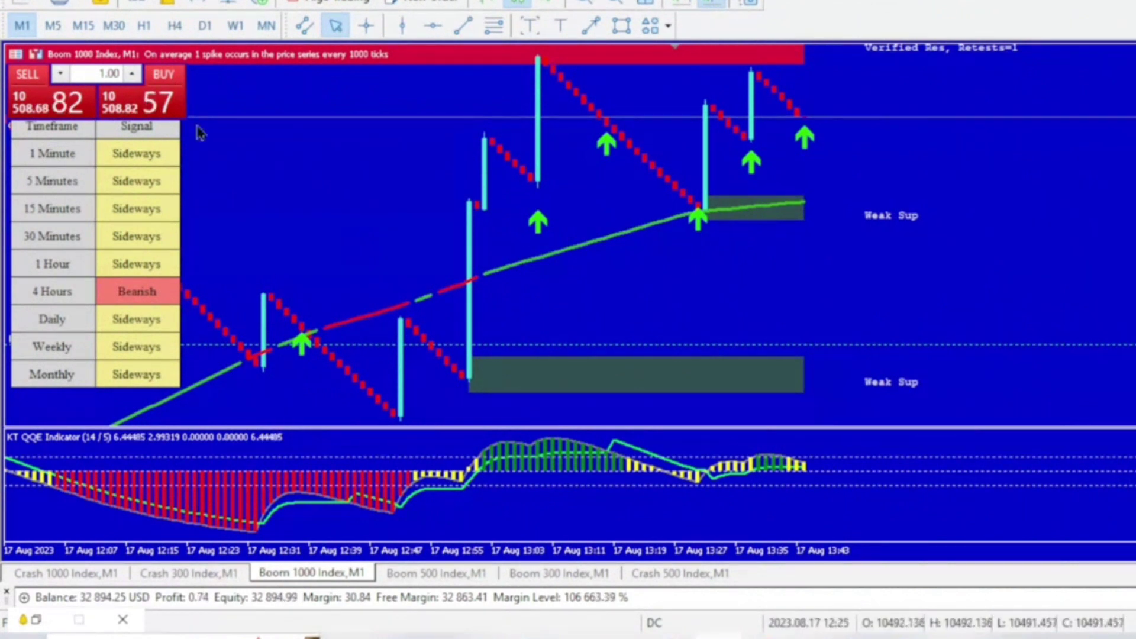
Step: Hide the Toolbox account balance panel below the Boom 300 chart
{"action": "left_click", "coordinate": [9, 595]}
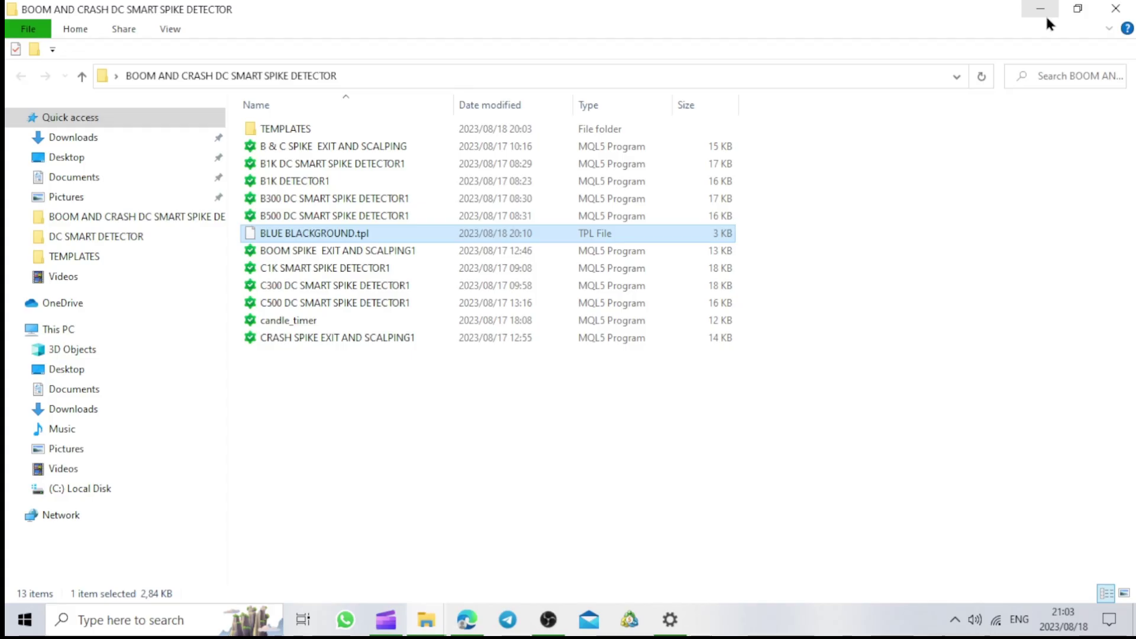
Step: Open the TEMPLATES folder and widen the Name column to show full template names
{"action": "left_click", "coordinate": [278, 130]}
{"action": "double_click", "coordinate": [280, 131]}
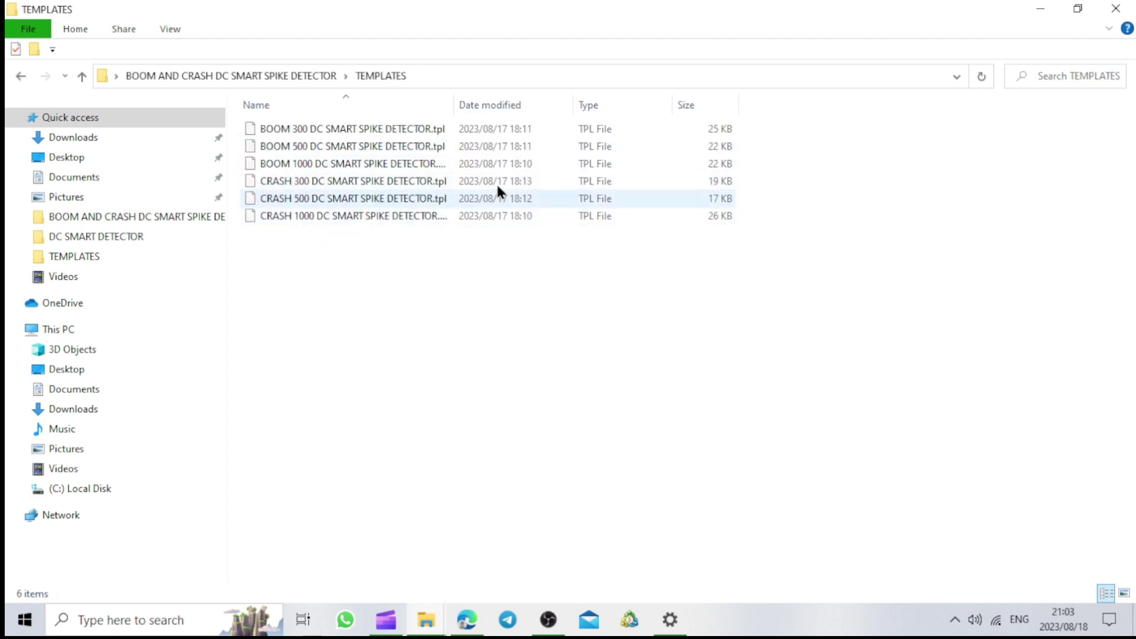
{"action": "left_click_drag", "start_coordinate": [457, 109], "coordinate": [511, 109]}
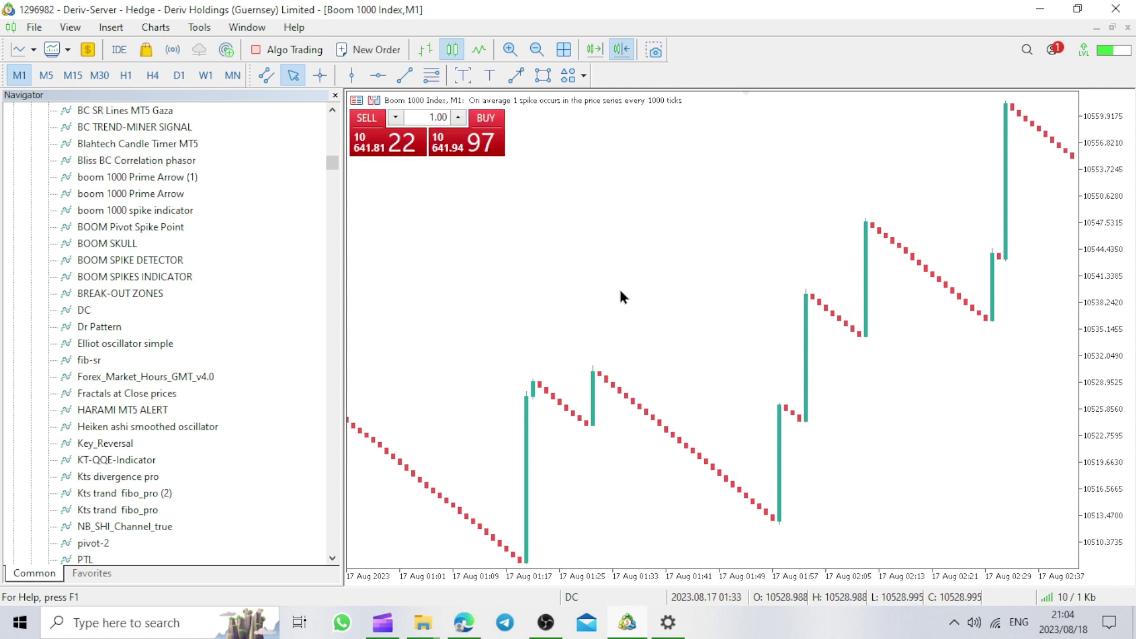
Step: Open a Boom 1000 Index chart and load BOOM 1000 DC SMART SPIKE DETECTOR.tpl from Desktop\TEMPLATES
{"action": "left_click", "coordinate": [26, 50]}
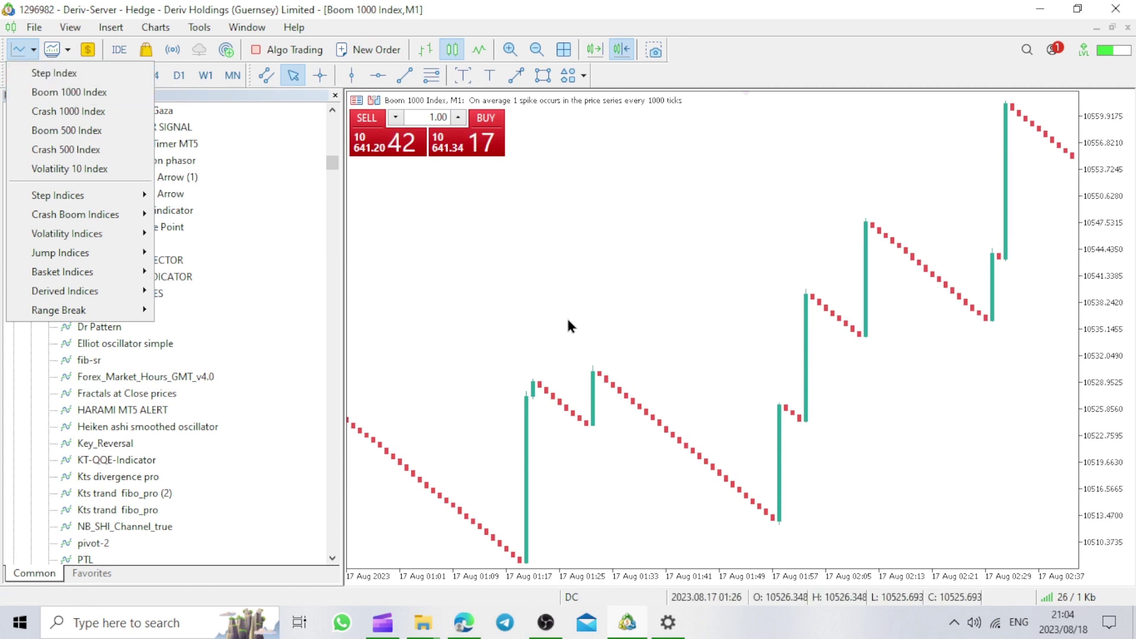
{"action": "right_click", "coordinate": [586, 292]}
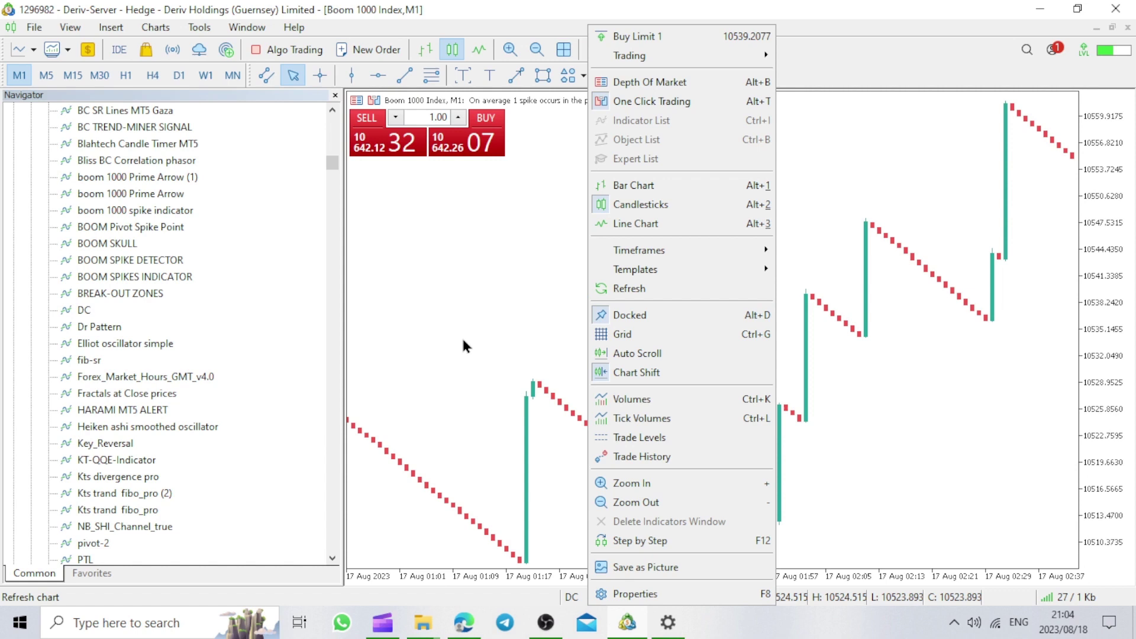
{"action": "left_click", "coordinate": [464, 339]}
{"action": "right_click", "coordinate": [559, 283]}
{"action": "mouse_move", "coordinate": [612, 269]}
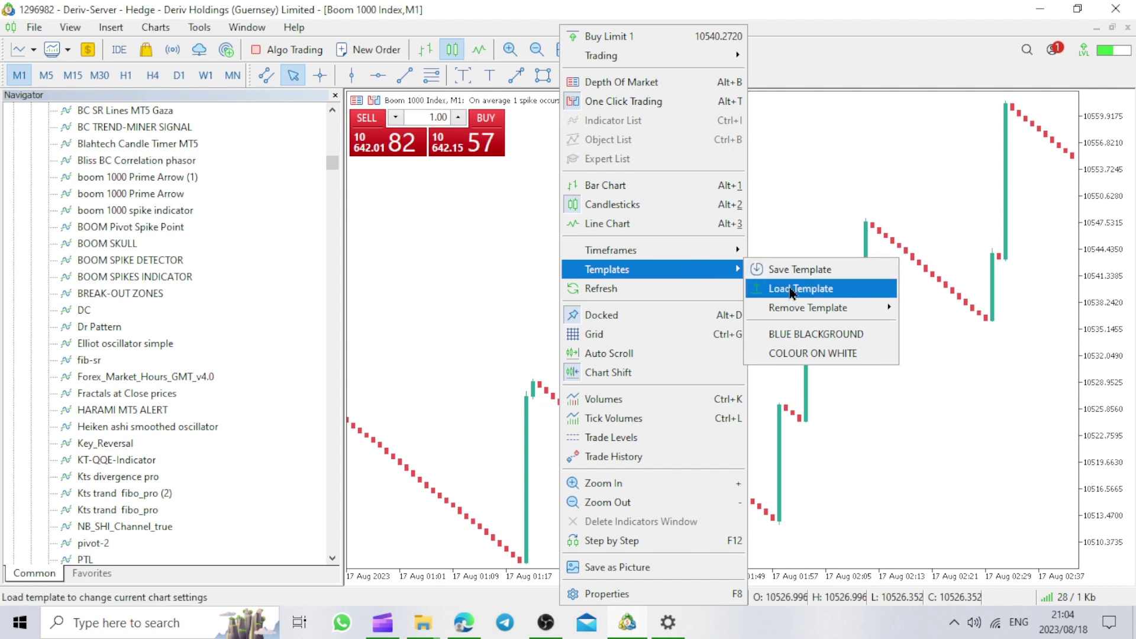
{"action": "left_click", "coordinate": [793, 291]}
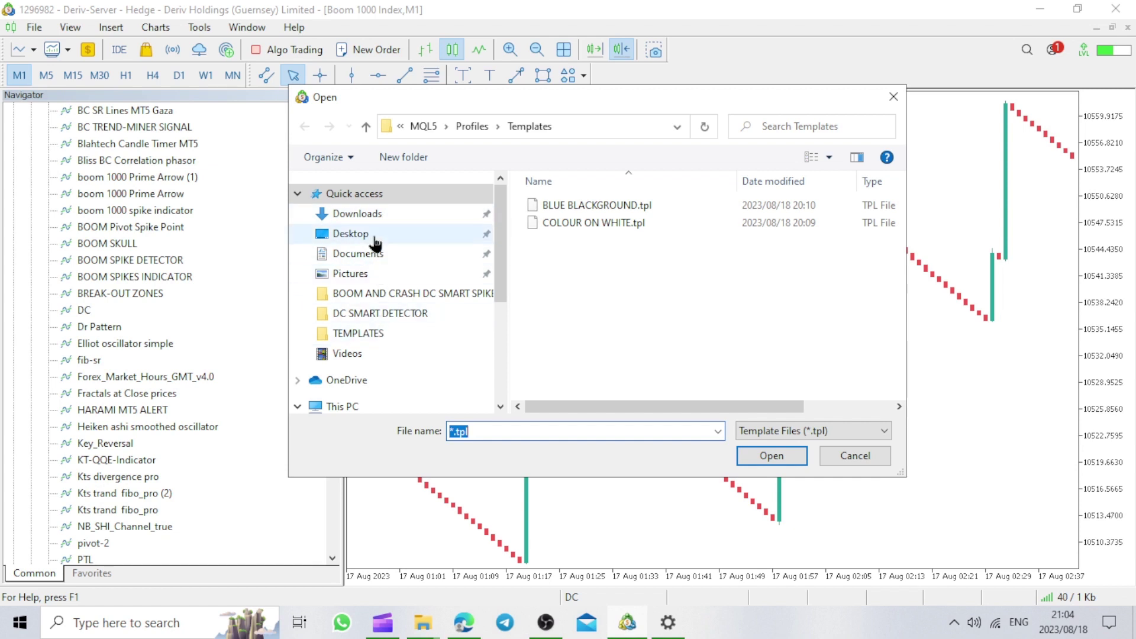
{"action": "left_click", "coordinate": [351, 233]}
{"action": "double_click", "coordinate": [654, 217]}
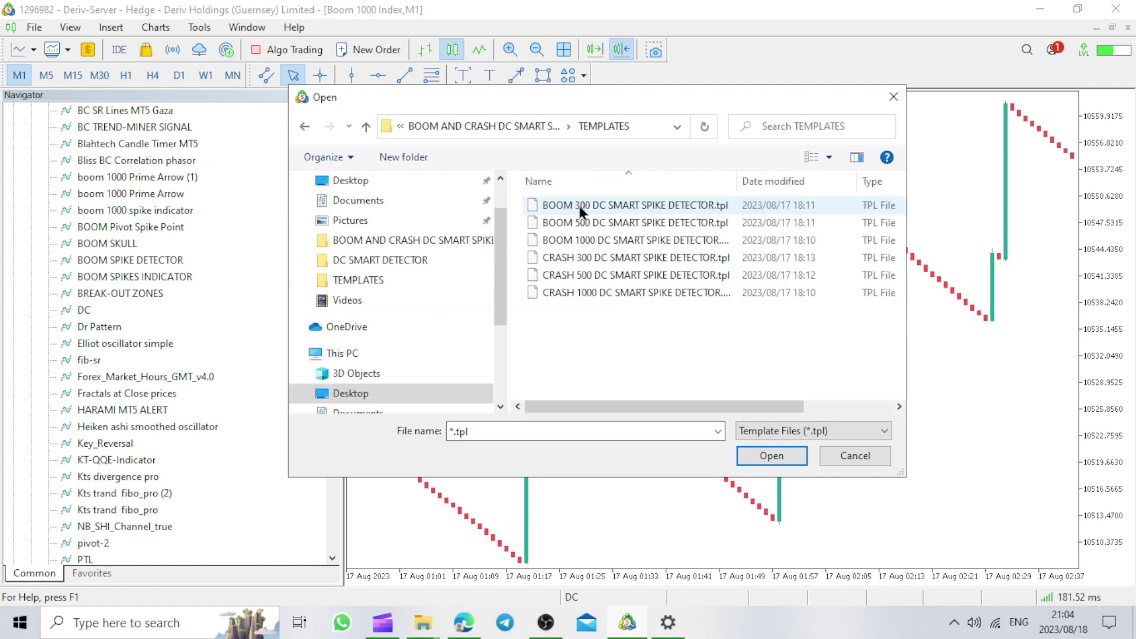
{"action": "left_click", "coordinate": [618, 248]}
{"action": "left_click", "coordinate": [761, 465]}
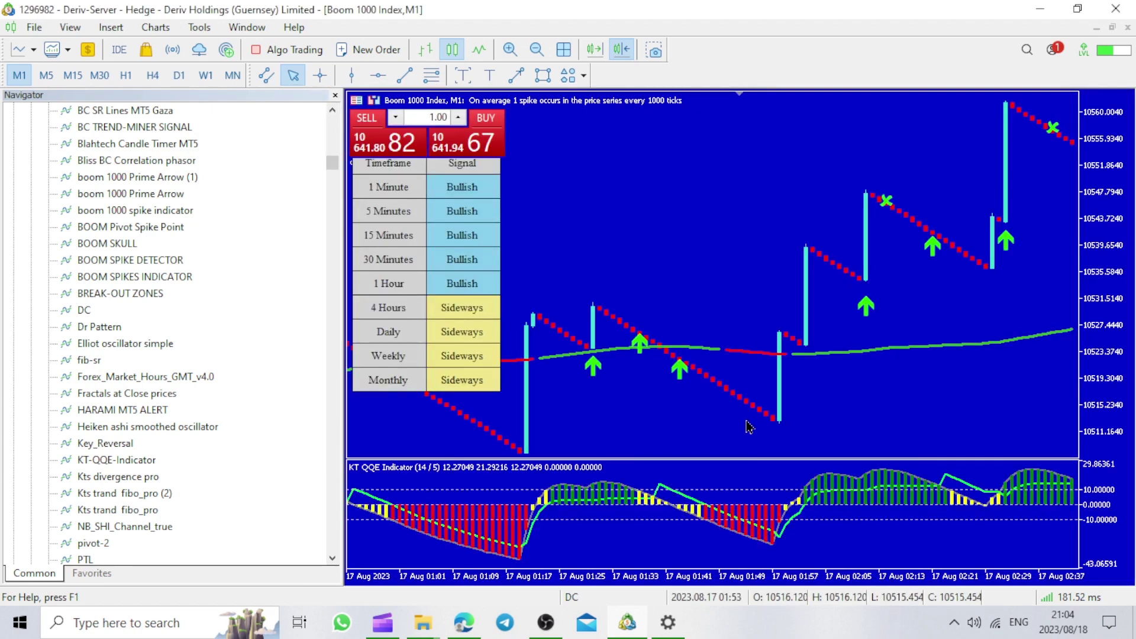
Step: Return the chart to M1 and save its setup as template 'boom 1000'
{"action": "left_click", "coordinate": [47, 76]}
{"action": "left_click", "coordinate": [27, 76]}
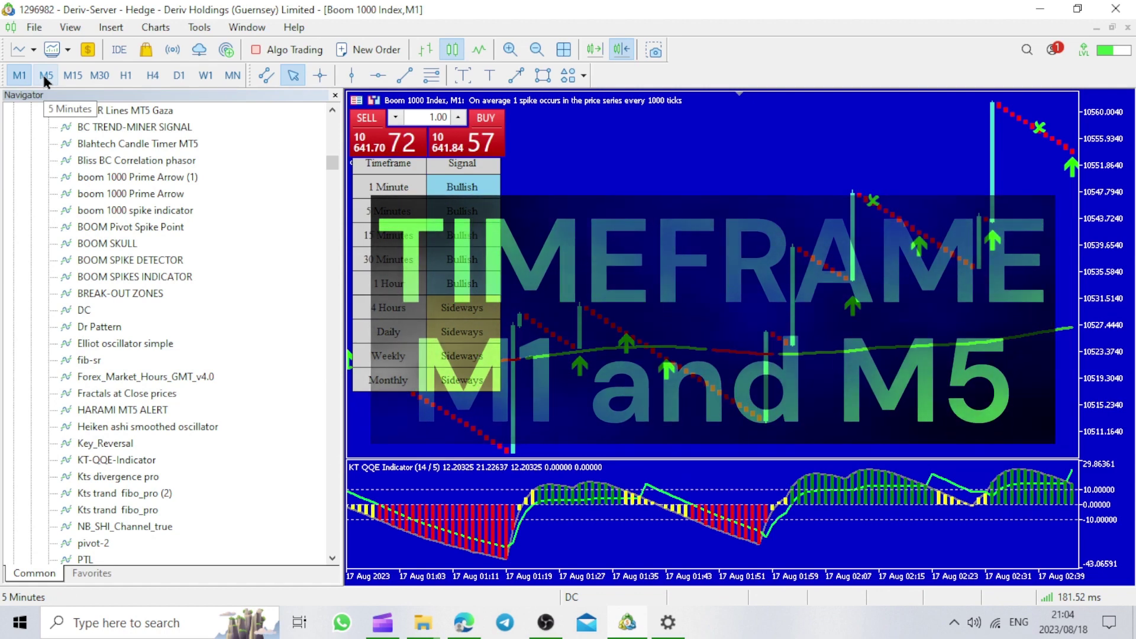
{"action": "right_click", "coordinate": [609, 254]}
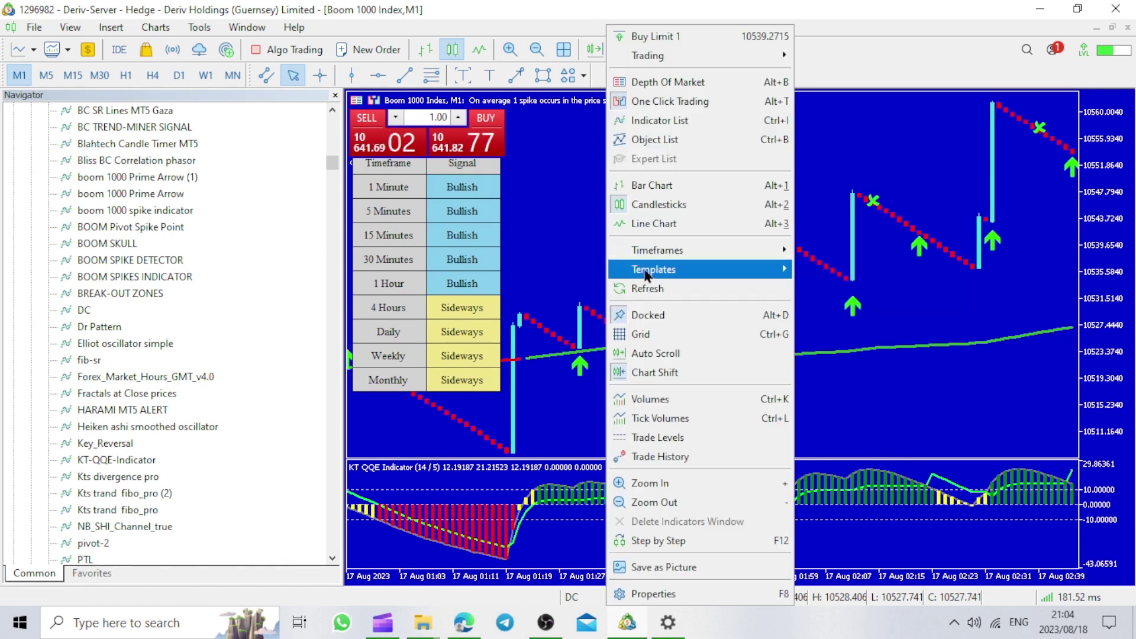
{"action": "mouse_move", "coordinate": [699, 269]}
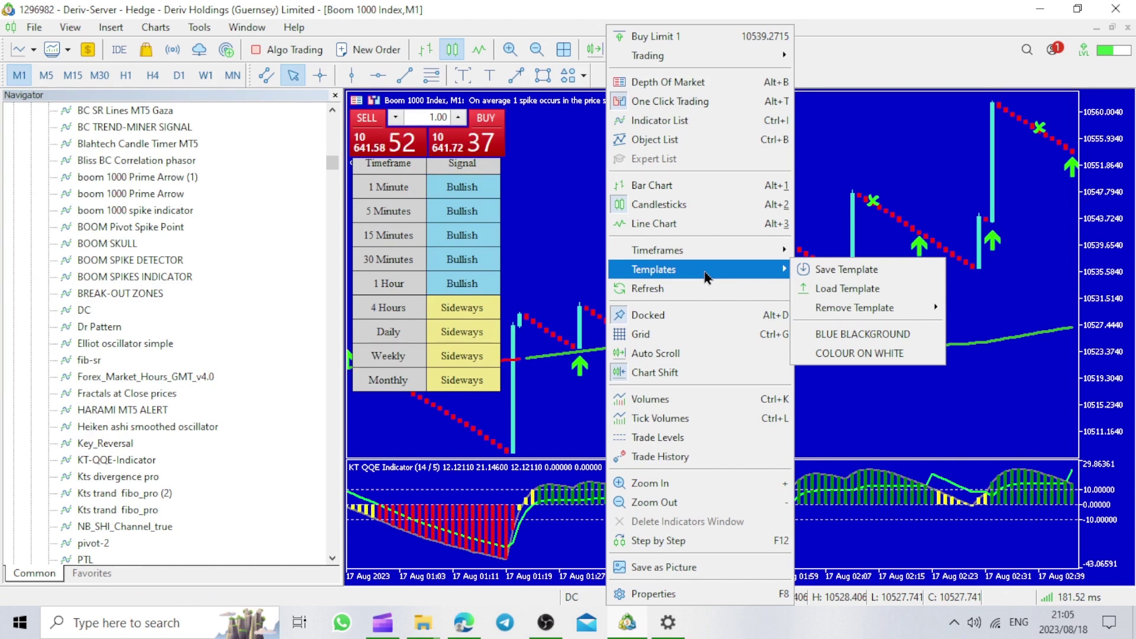
{"action": "left_click", "coordinate": [820, 270]}
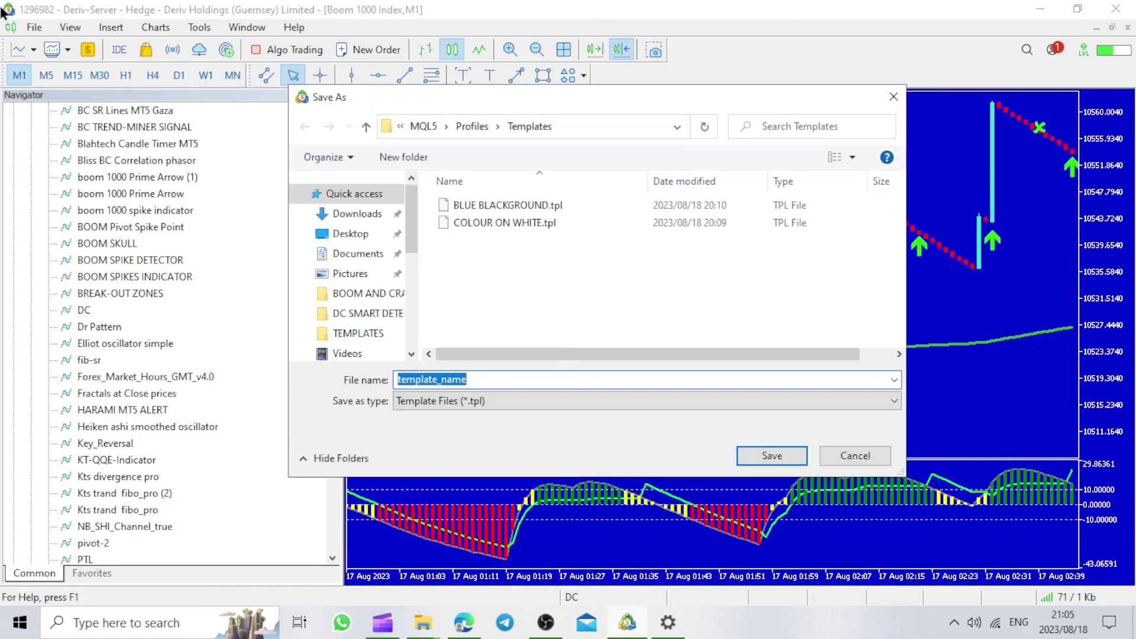
{"action": "type", "text": "boom 1000"}
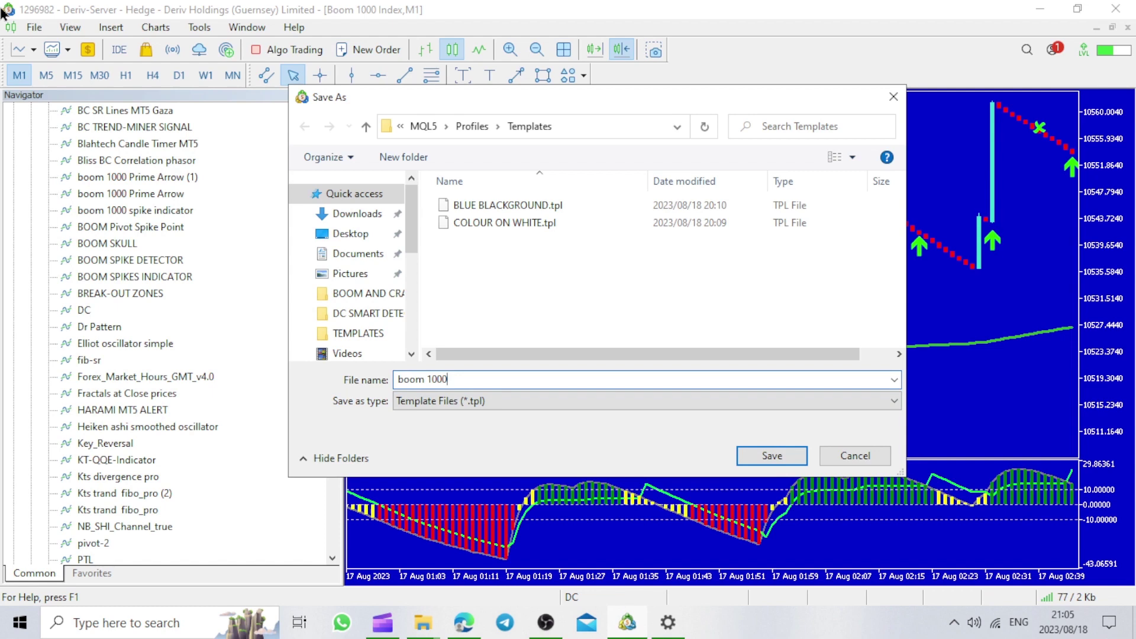
{"action": "left_click", "coordinate": [783, 460]}
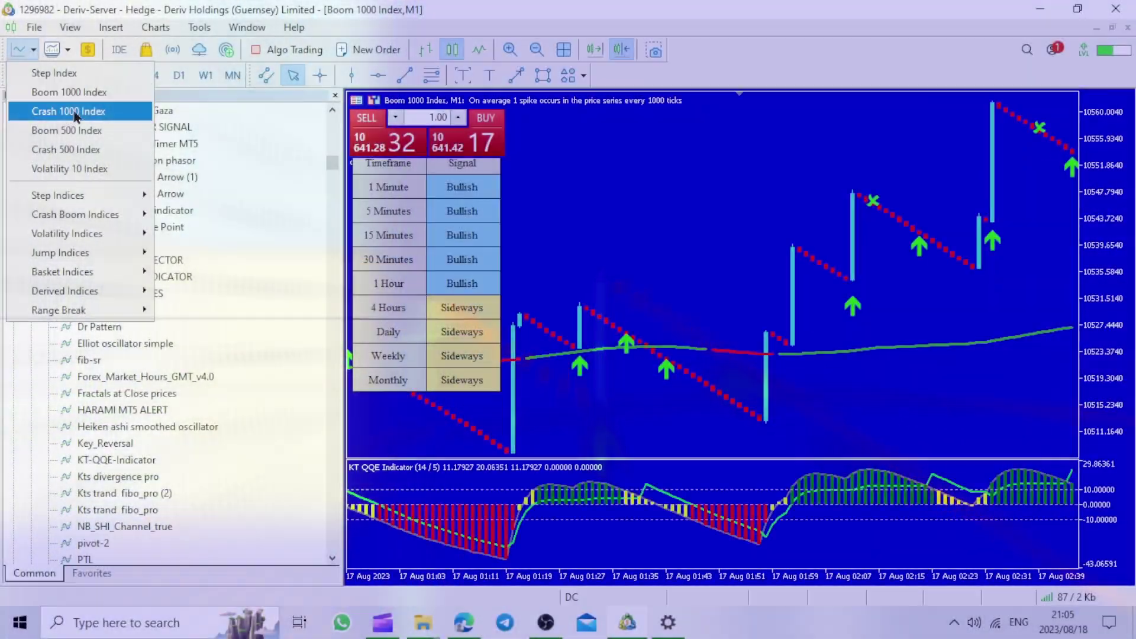
Step: Open a Crash 1000 Index chart and apply the CRASH 1000 DC SMART SPIKE DETECTOR template
{"action": "left_click", "coordinate": [71, 112]}
{"action": "right_click", "coordinate": [781, 278]}
{"action": "mouse_move", "coordinate": [827, 268]}
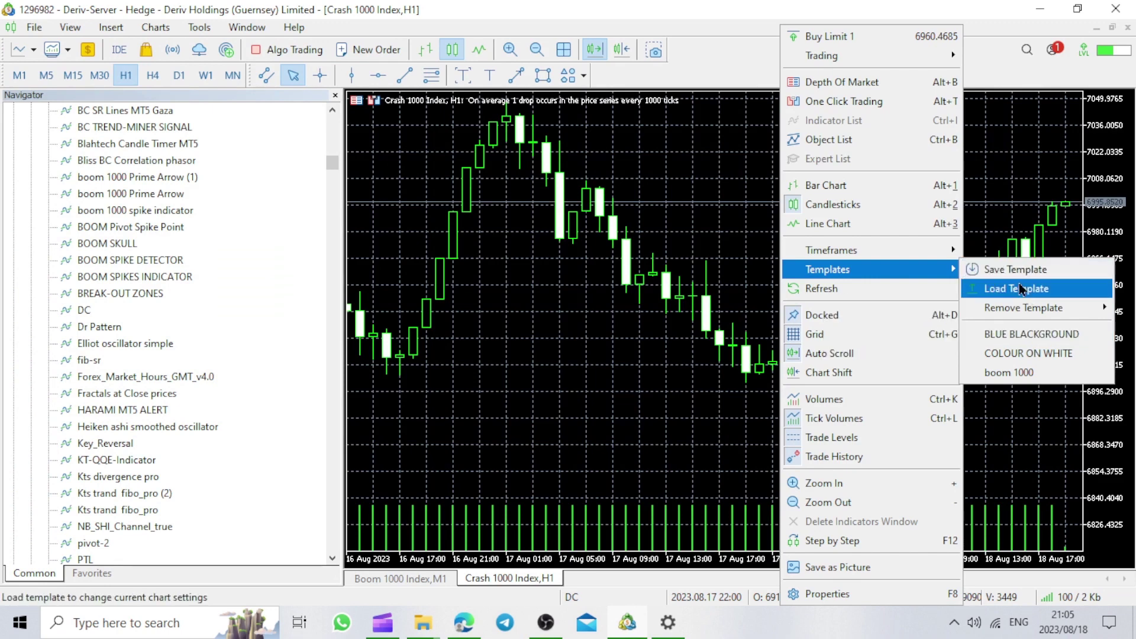
{"action": "left_click", "coordinate": [1021, 289]}
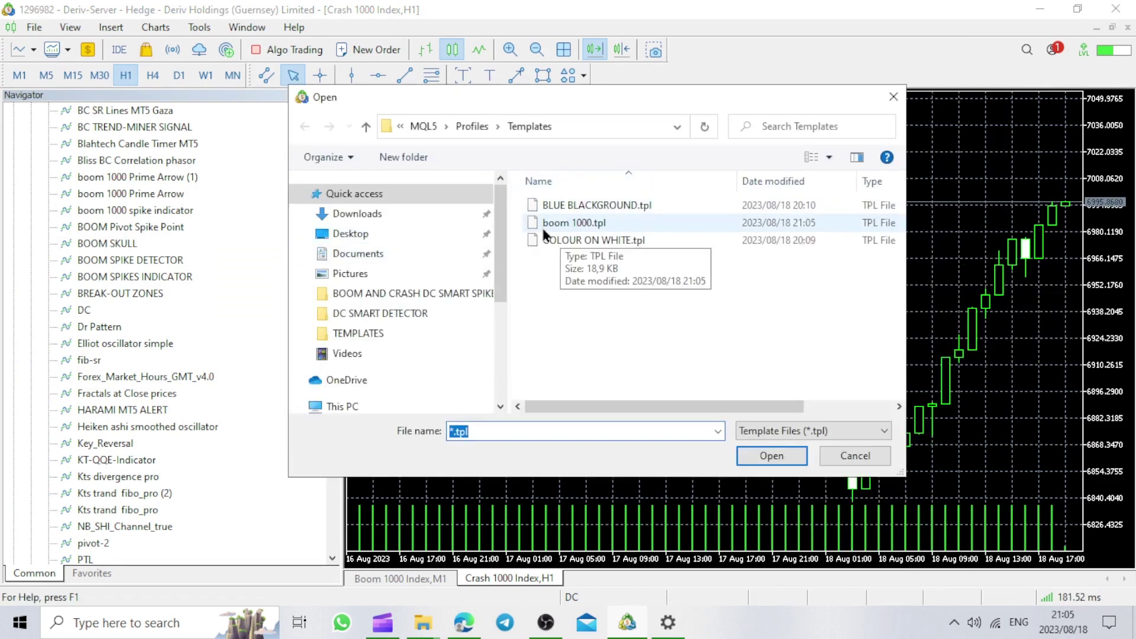
{"action": "left_click", "coordinate": [393, 333]}
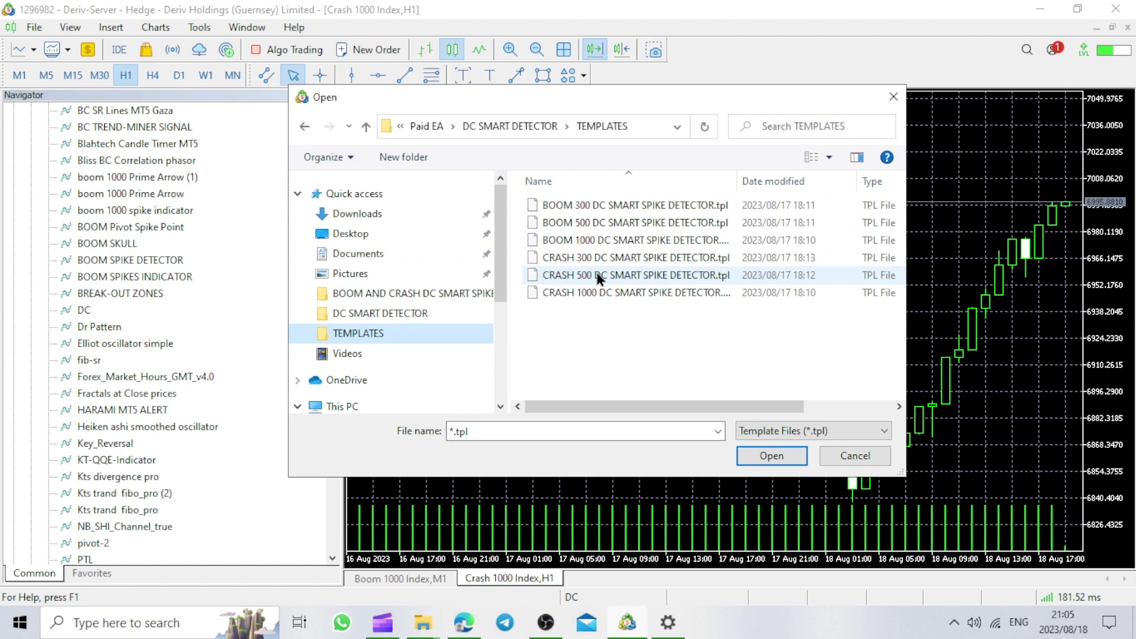
{"action": "left_click", "coordinate": [599, 292]}
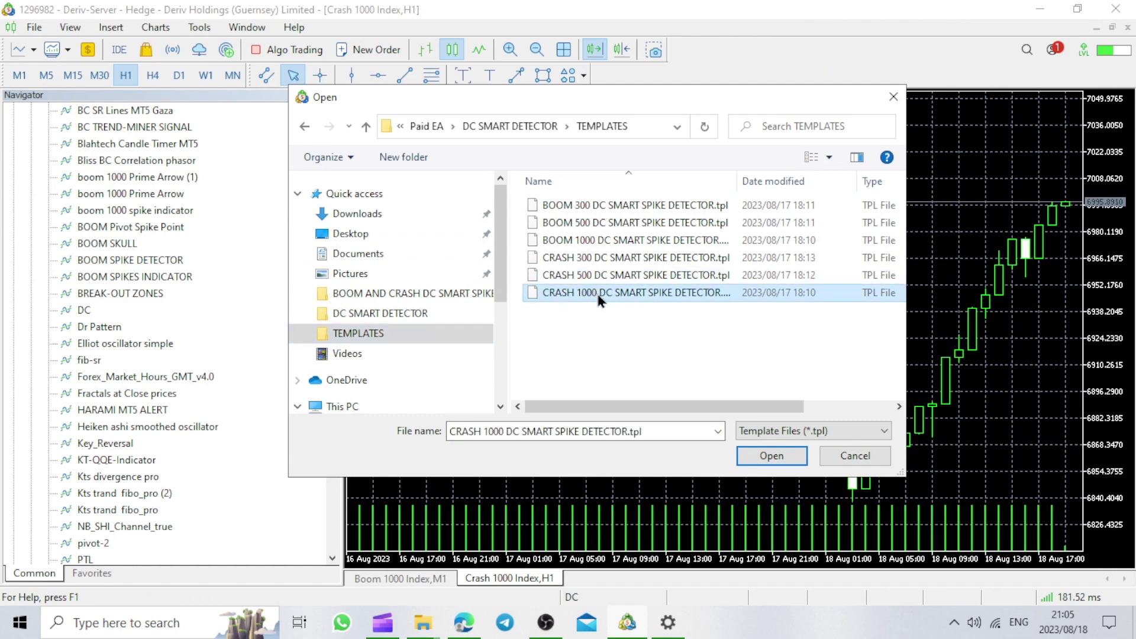
{"action": "left_click", "coordinate": [772, 455]}
{"action": "left_click", "coordinate": [20, 75]}
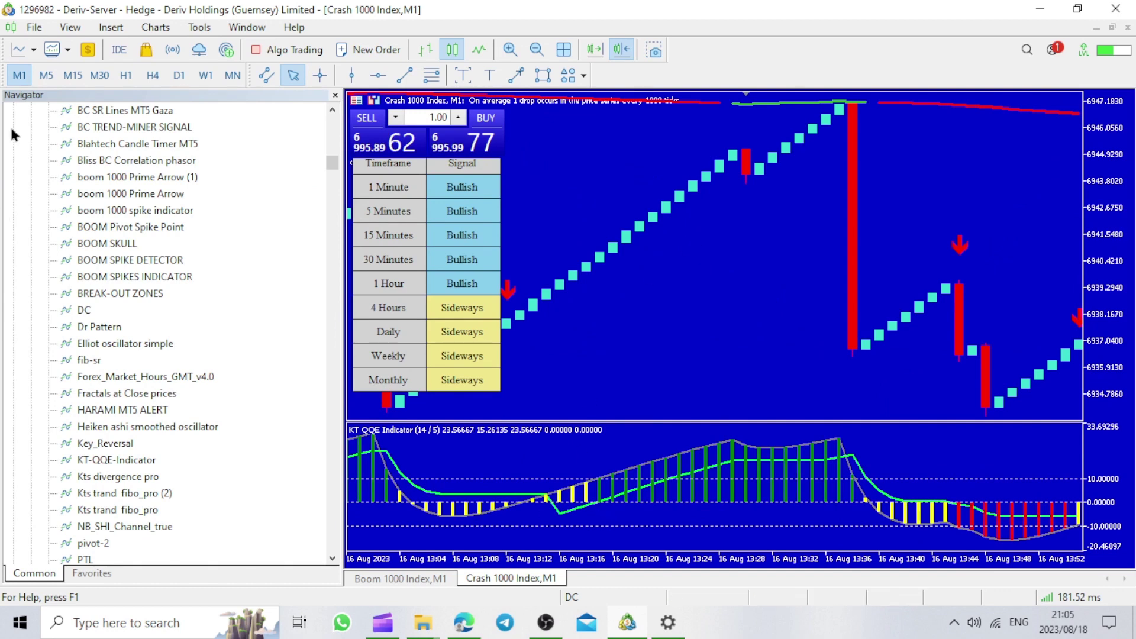
Step: Open a Boom 500 Index chart and apply the BOOM 500 DC SMART SPIKE DETECTOR template
{"action": "left_click", "coordinate": [33, 50]}
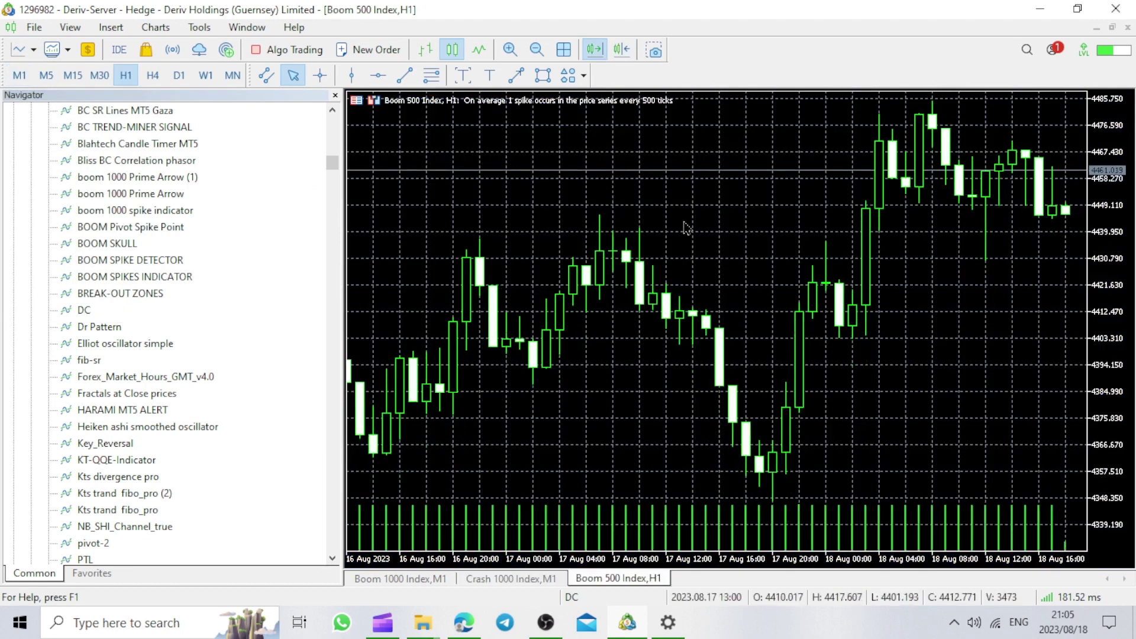
{"action": "right_click", "coordinate": [684, 228]}
{"action": "mouse_move", "coordinate": [732, 269]}
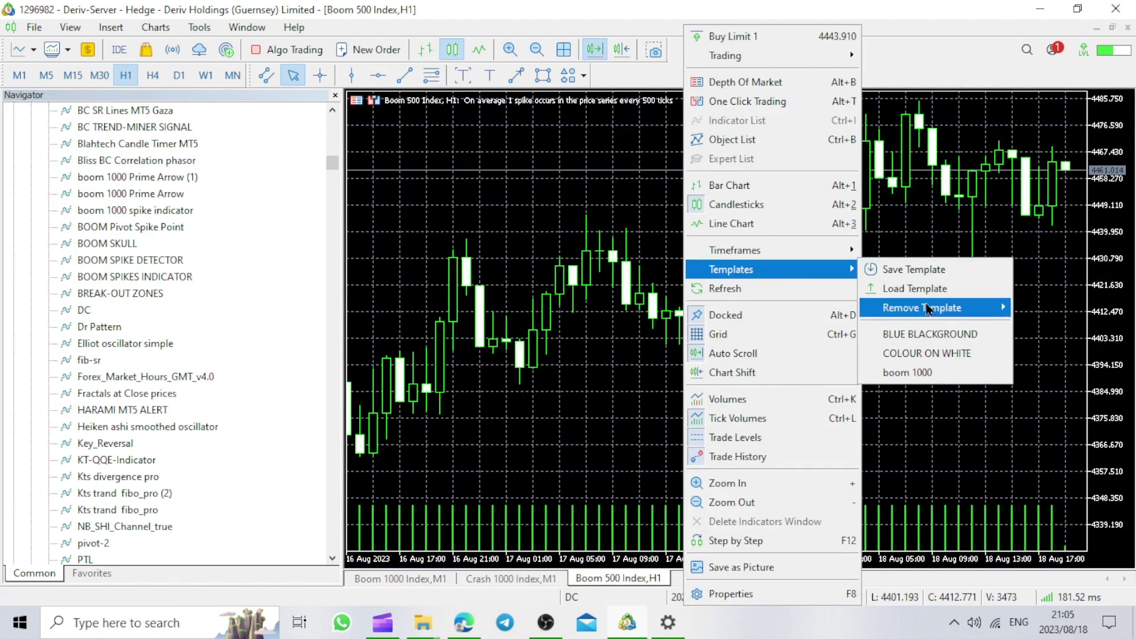
{"action": "left_click", "coordinate": [923, 308]}
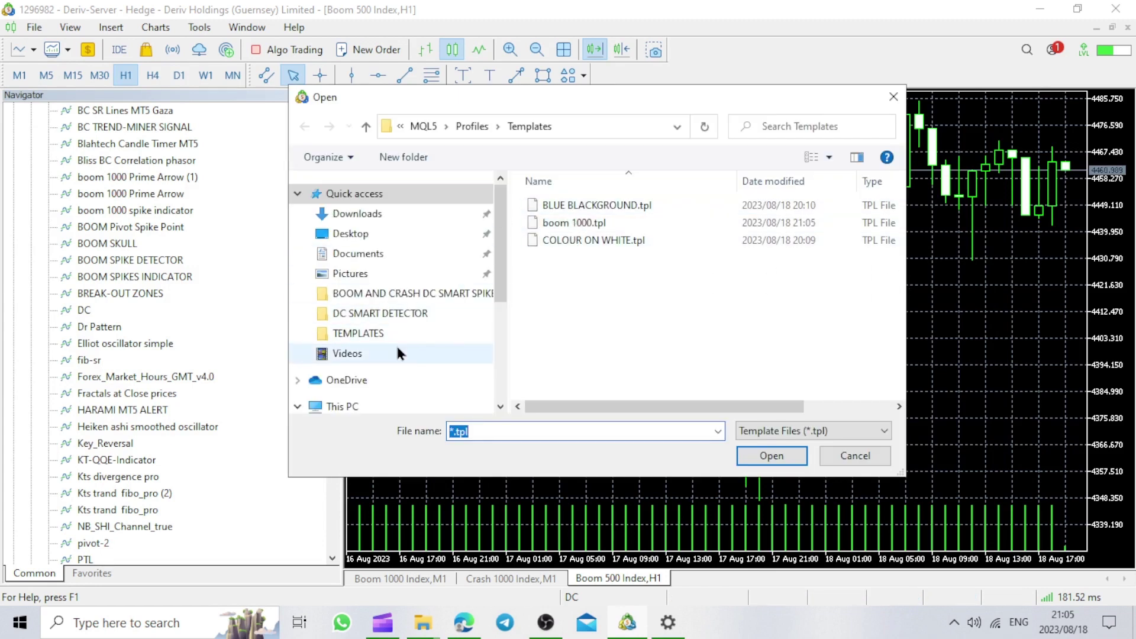
{"action": "left_click", "coordinate": [357, 333]}
{"action": "left_click", "coordinate": [622, 223]}
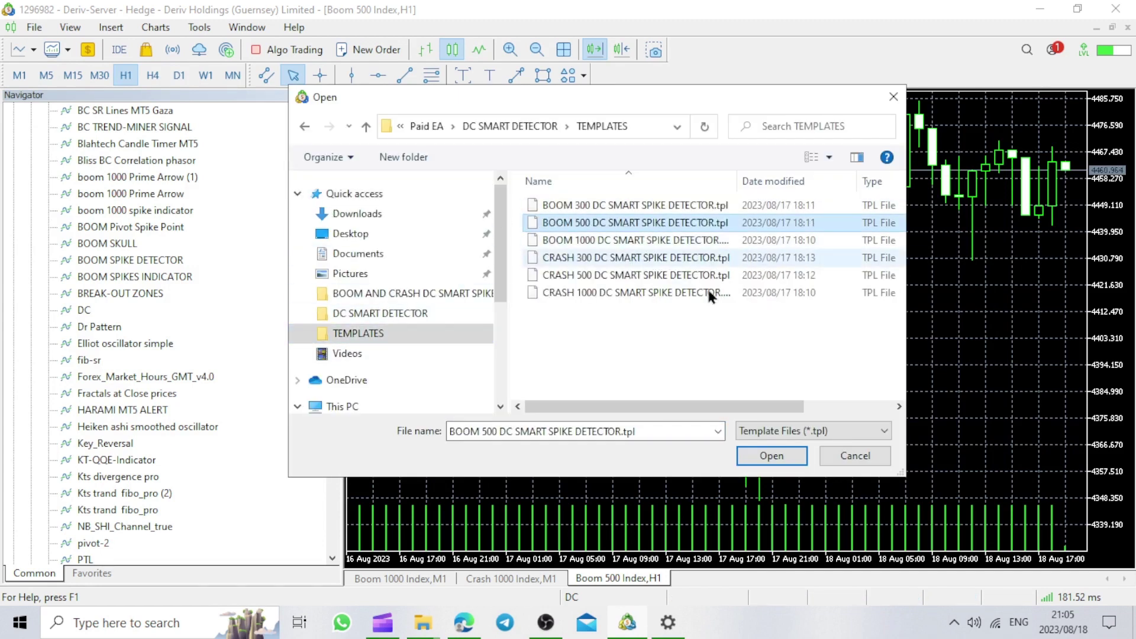
{"action": "left_click", "coordinate": [771, 455]}
Step: Apply the CRASH 500 DC SMART SPIKE DETECTOR template to the Crash 500 chart and exit crosshair mode
{"action": "right_click", "coordinate": [704, 355]}
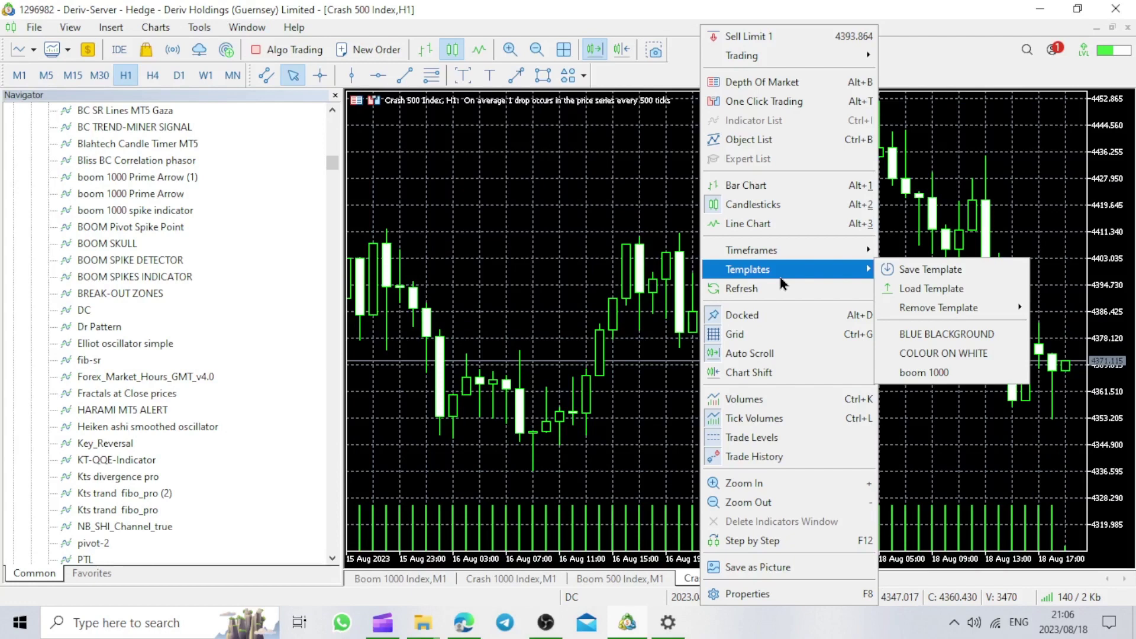
{"action": "left_click", "coordinate": [929, 290]}
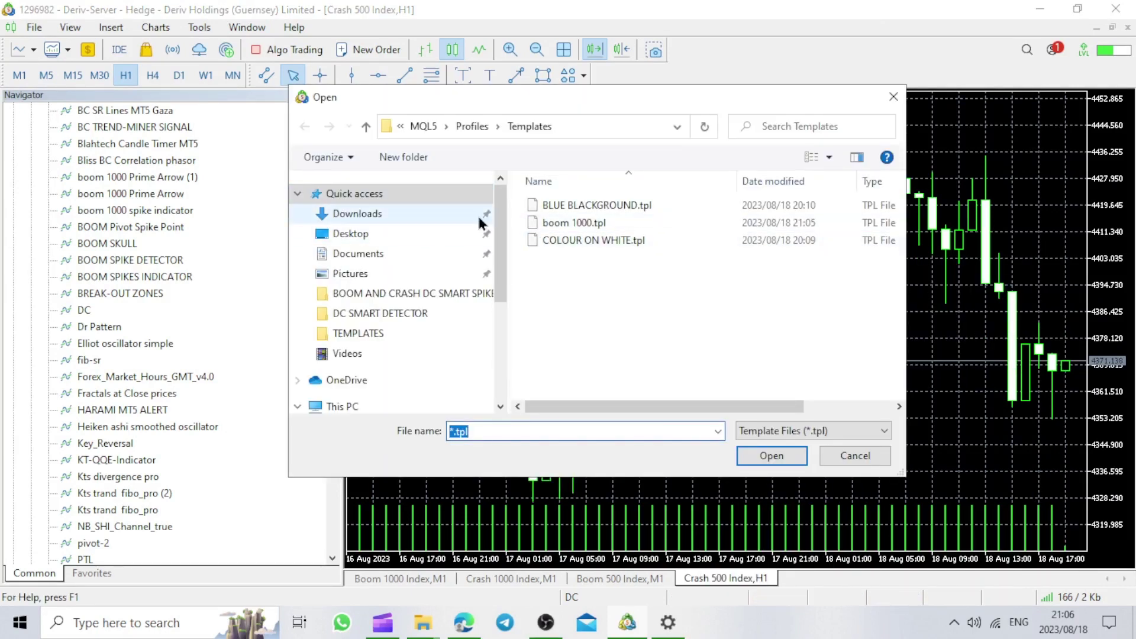
{"action": "left_click", "coordinate": [385, 330]}
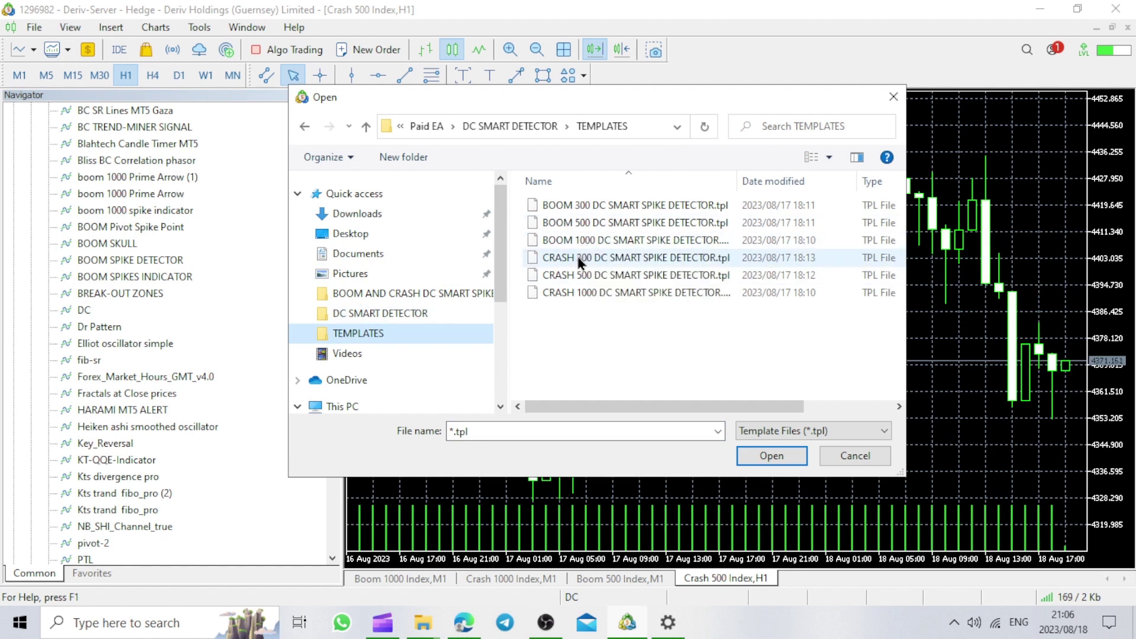
{"action": "left_click", "coordinate": [595, 278]}
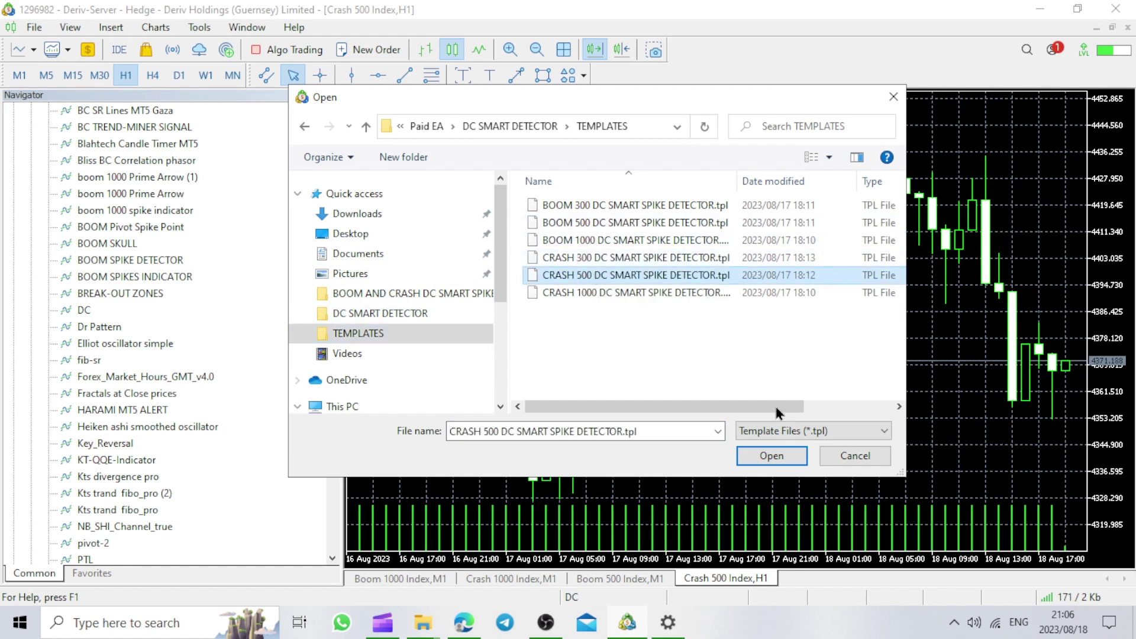
{"action": "left_click", "coordinate": [772, 455]}
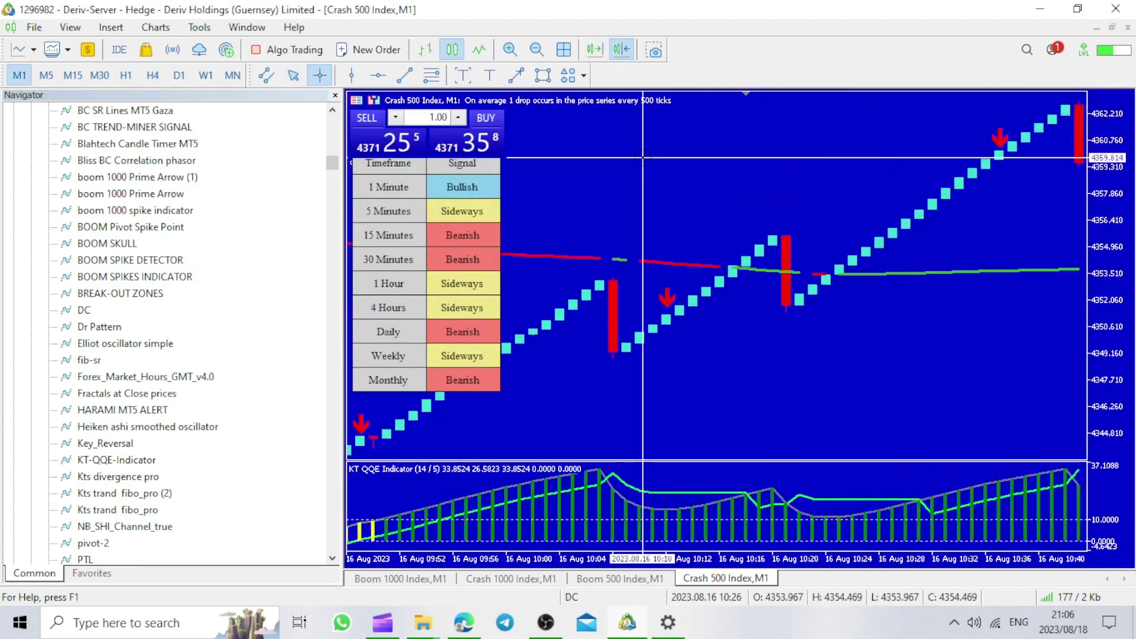
{"action": "scroll", "coordinate": [643, 158], "scroll_direction": "down", "scroll_amount": 5}
{"action": "left_click", "coordinate": [780, 199]}
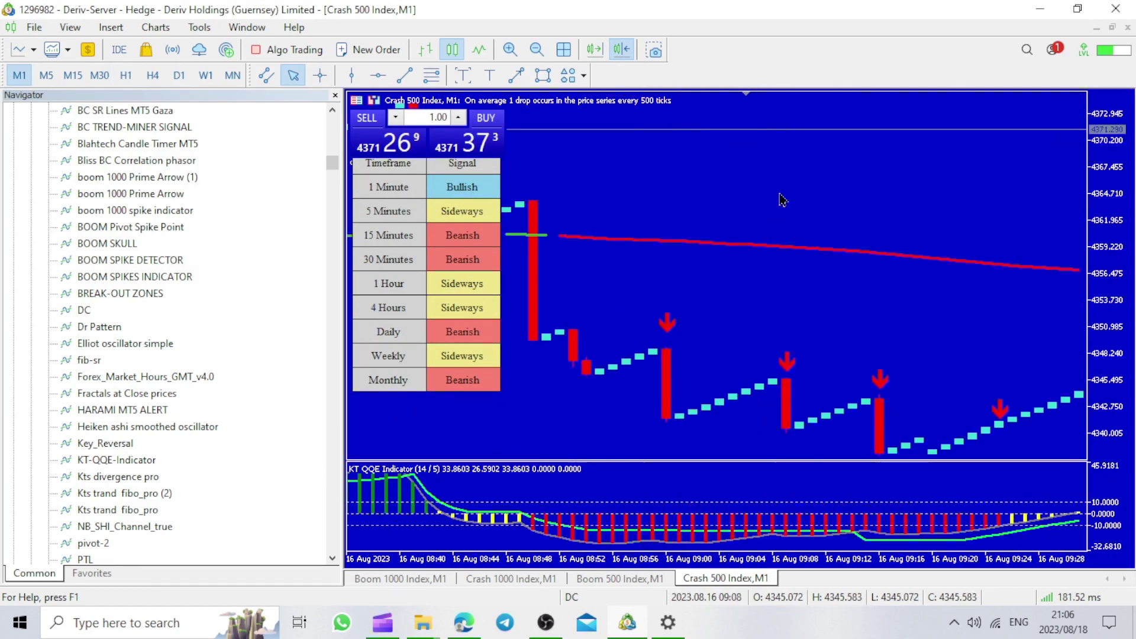
Step: Open a Boom 300 Index chart, apply BOOM 300 DC SMART SPIKE DETECTOR, and show latest M1 bars
{"action": "left_click", "coordinate": [34, 50]}
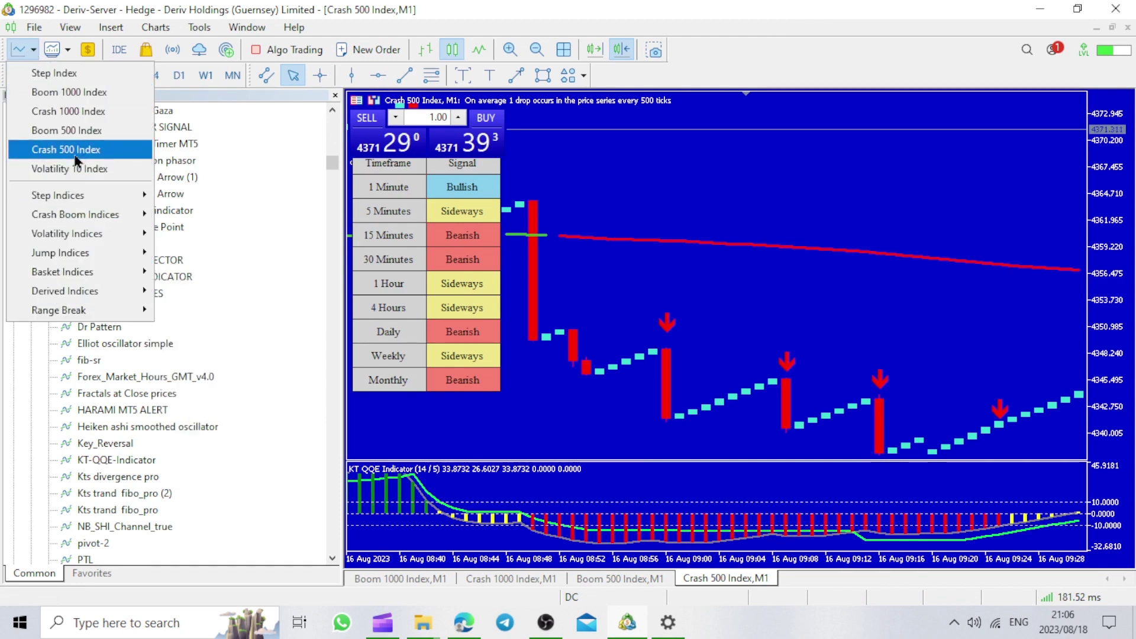
{"action": "mouse_move", "coordinate": [75, 214]}
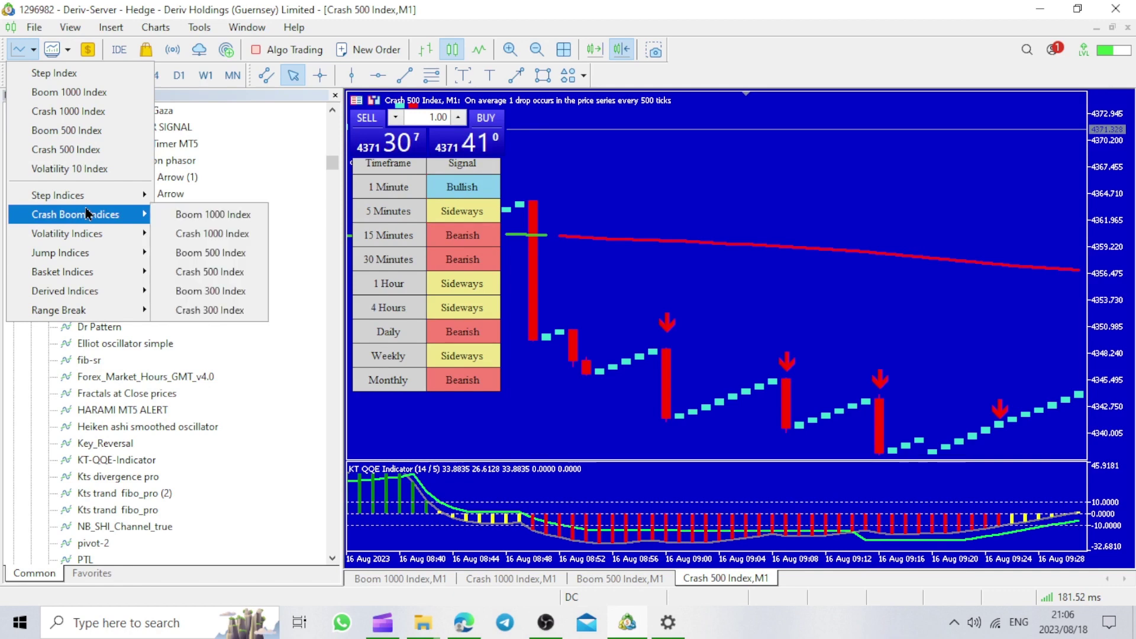
{"action": "left_click", "coordinate": [214, 292]}
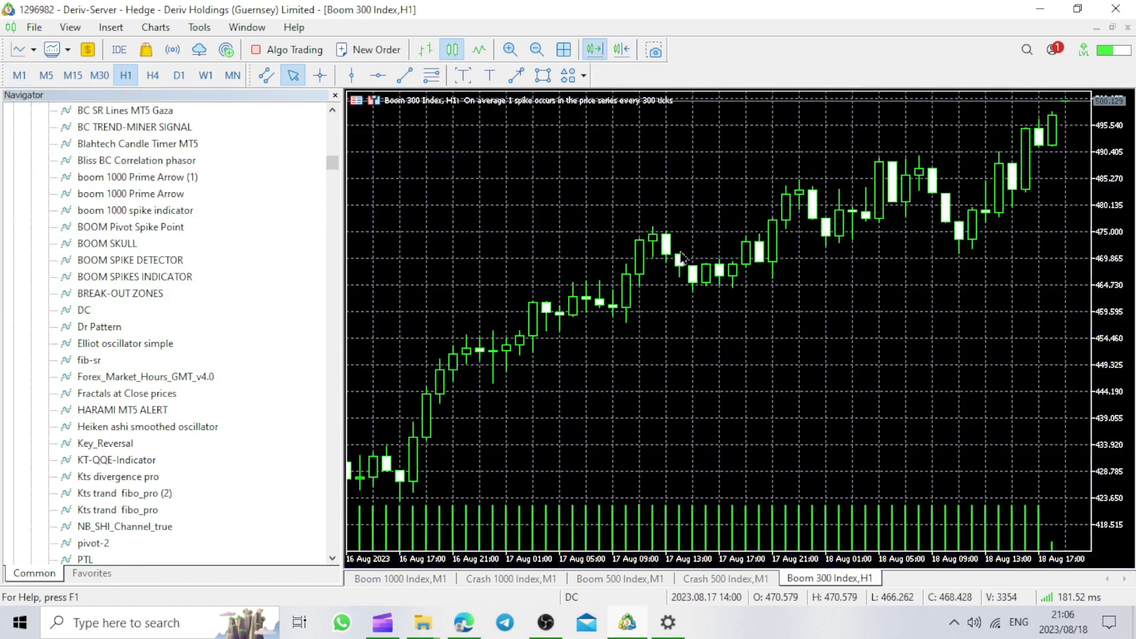
{"action": "right_click", "coordinate": [681, 256]}
{"action": "mouse_move", "coordinate": [728, 269]}
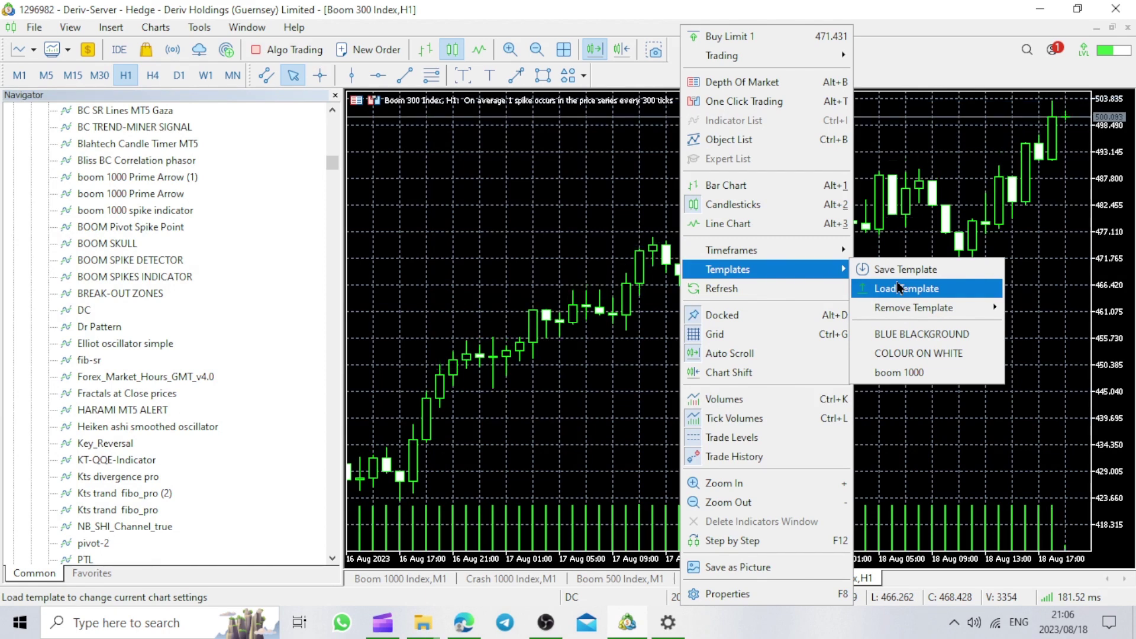
{"action": "left_click", "coordinate": [900, 289]}
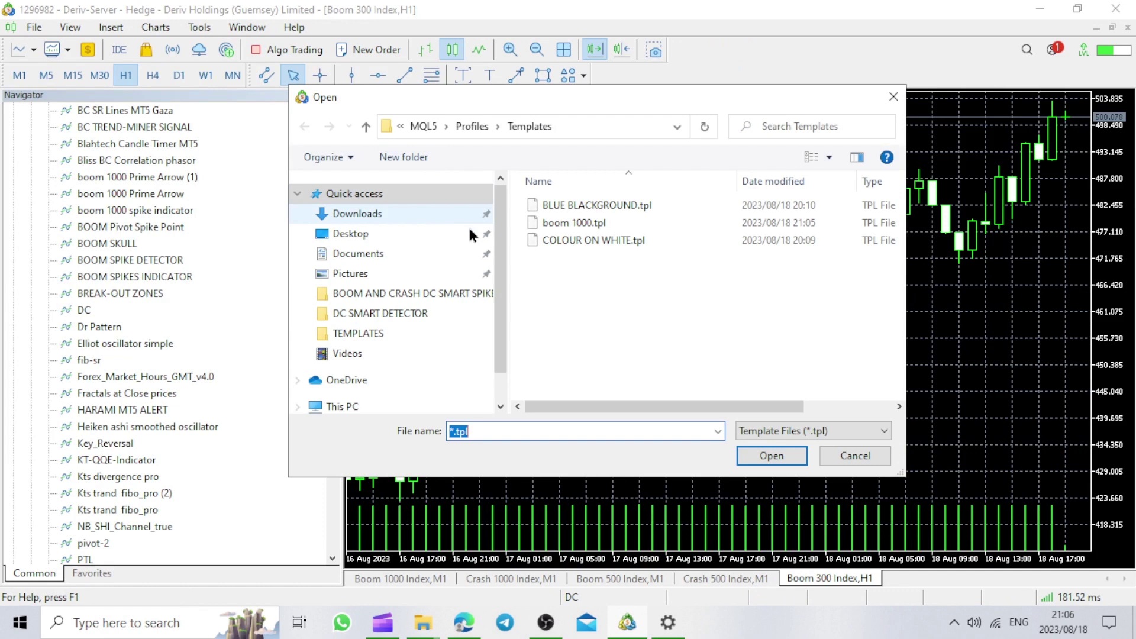
{"action": "left_click", "coordinate": [392, 335]}
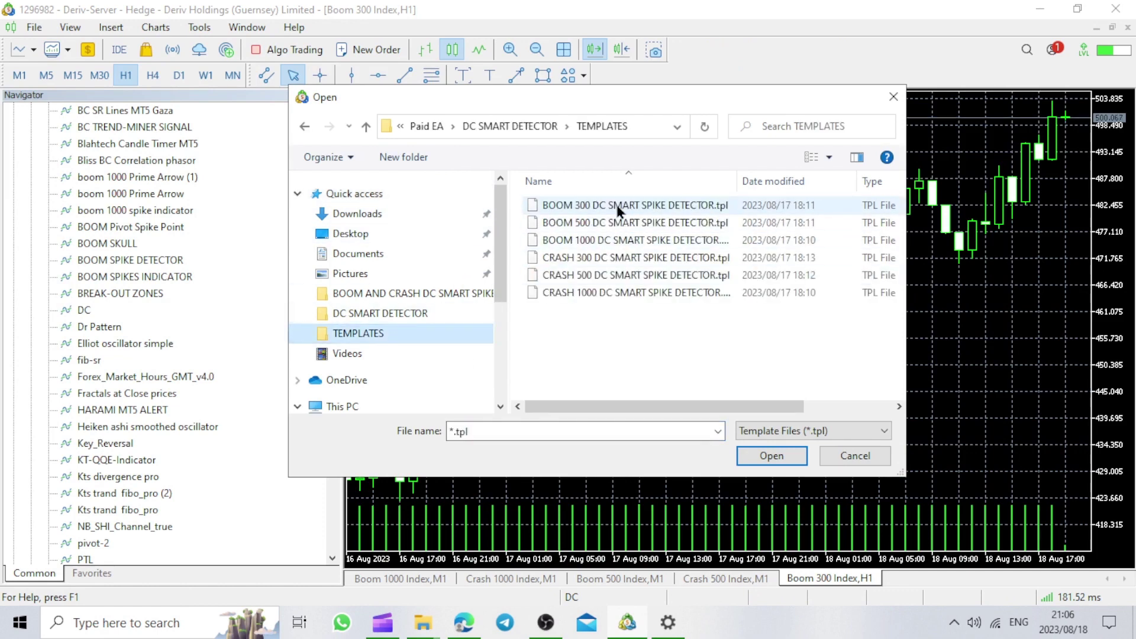
{"action": "left_click", "coordinate": [622, 207]}
{"action": "left_click", "coordinate": [760, 458]}
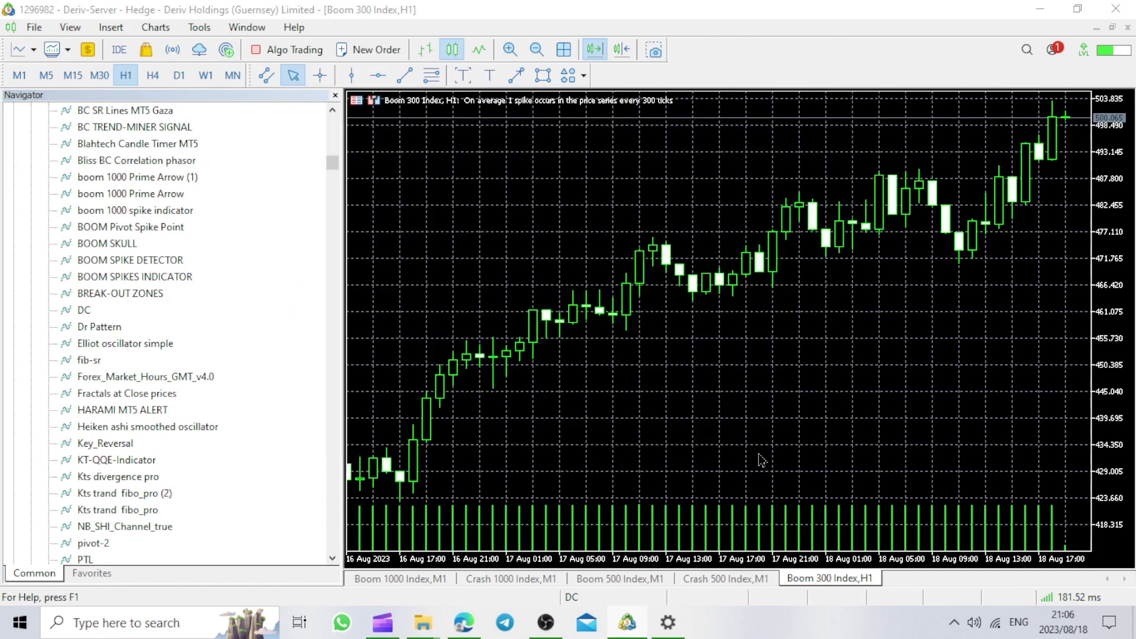
{"action": "left_click", "coordinate": [18, 75]}
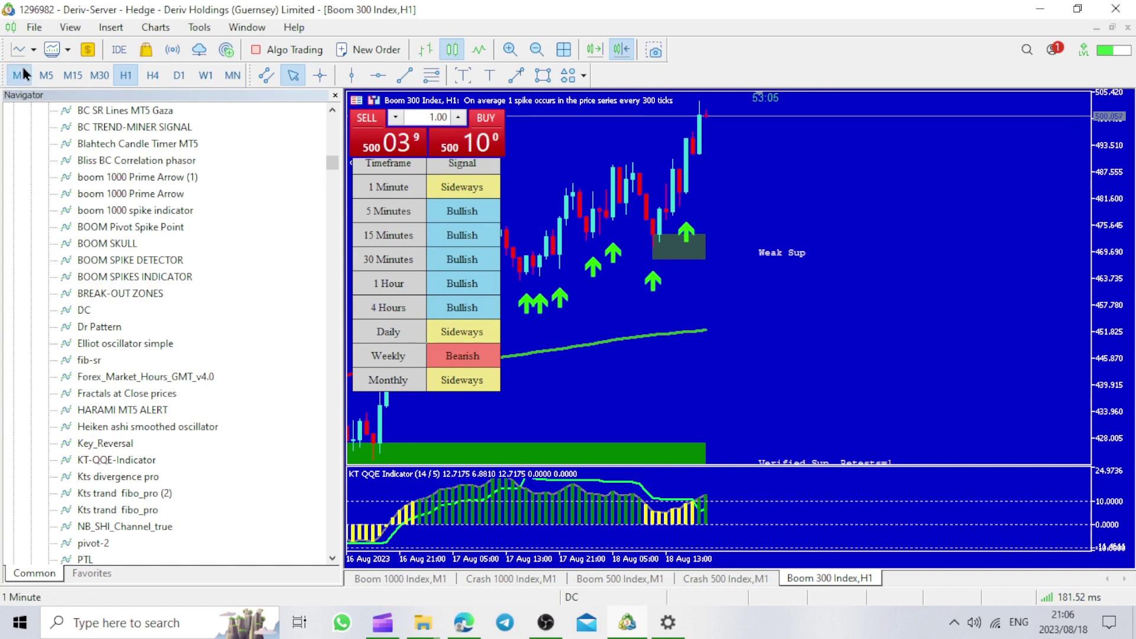
{"action": "left_click", "coordinate": [626, 50]}
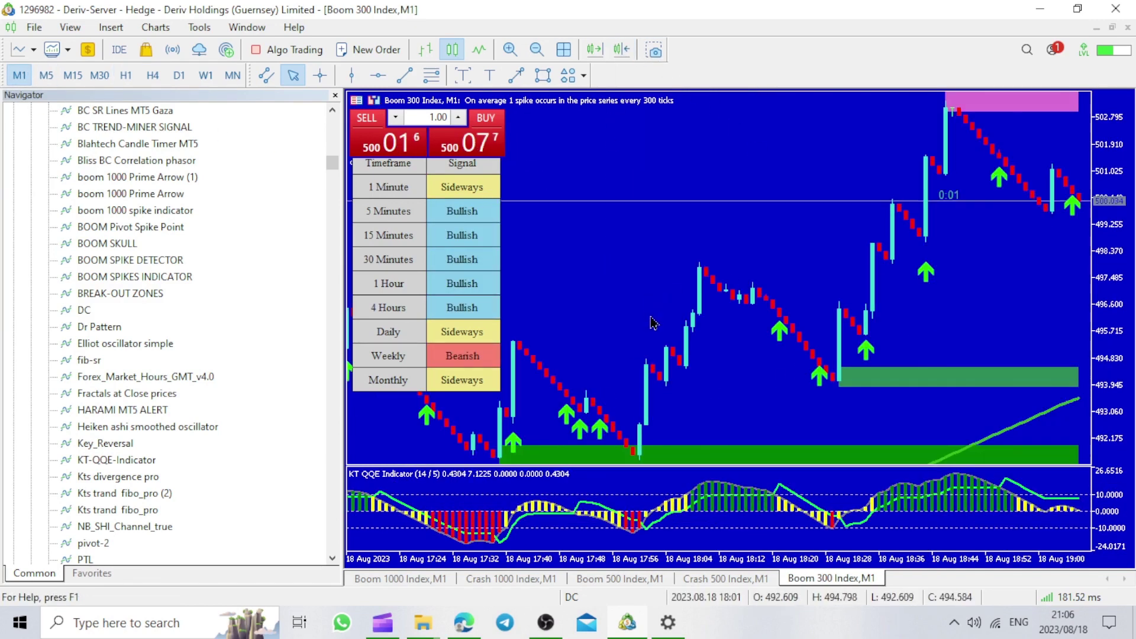
Step: Open a Crash 300 Index chart and apply the CRASH 300 DC SMART SPIKE DETECTOR template
{"action": "left_click", "coordinate": [24, 56]}
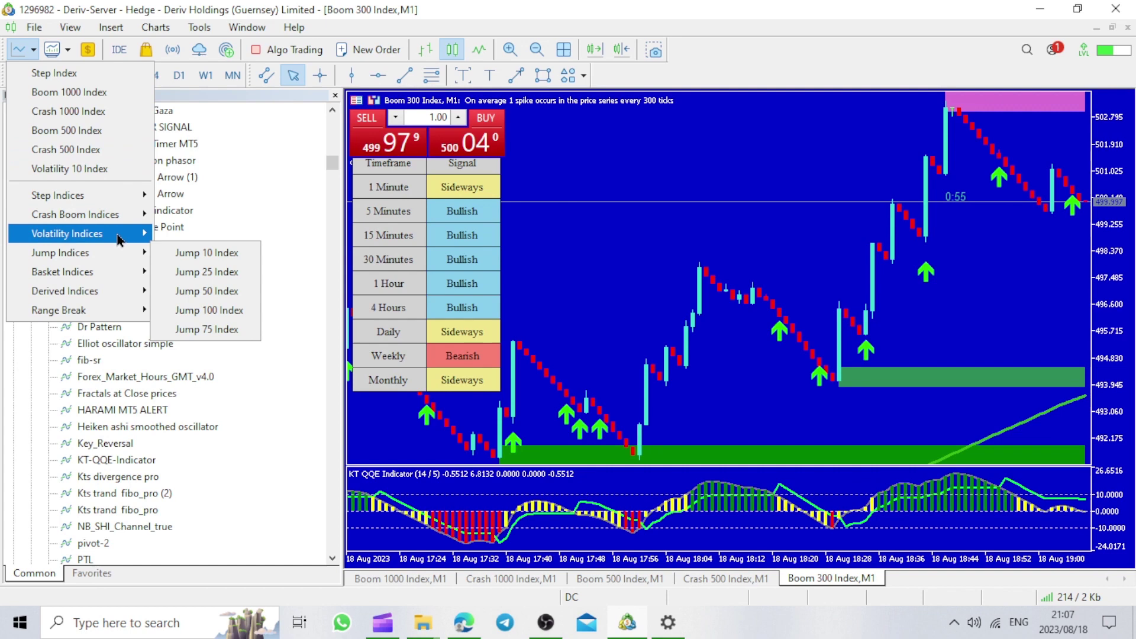
{"action": "mouse_move", "coordinate": [76, 214]}
{"action": "left_click", "coordinate": [230, 309]}
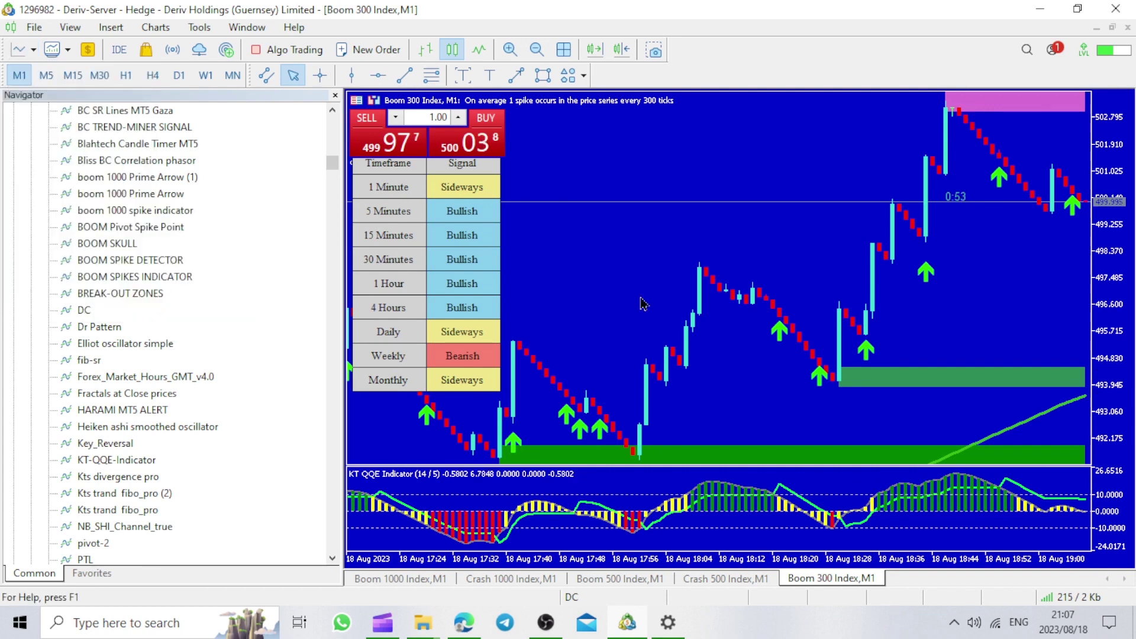
{"action": "right_click", "coordinate": [672, 251]}
{"action": "mouse_move", "coordinate": [754, 269]}
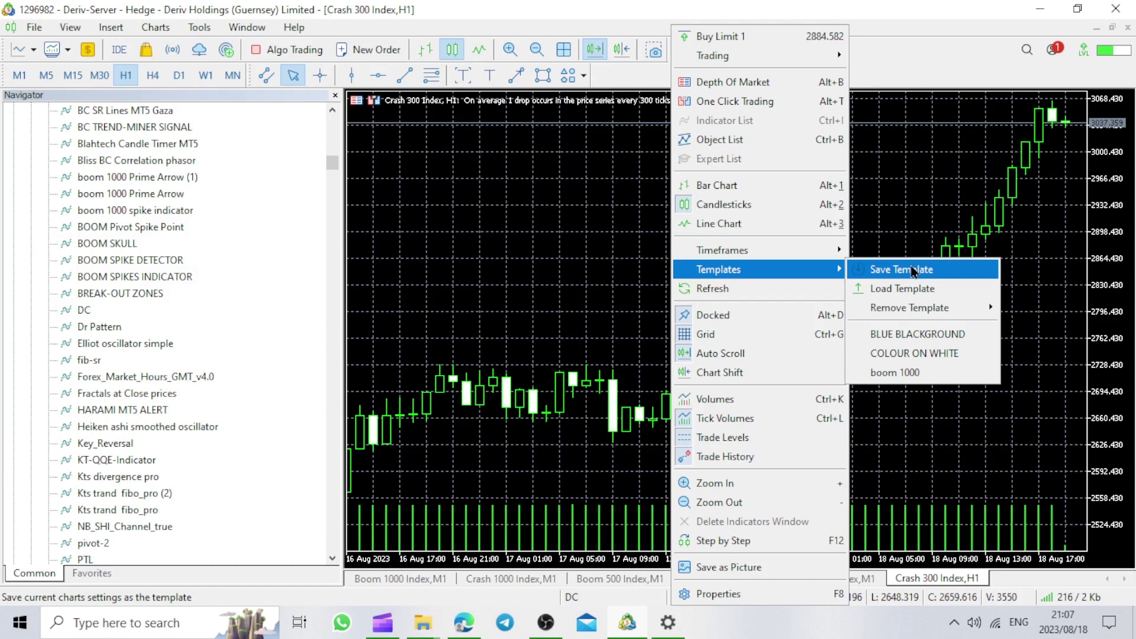
{"action": "left_click", "coordinate": [897, 291]}
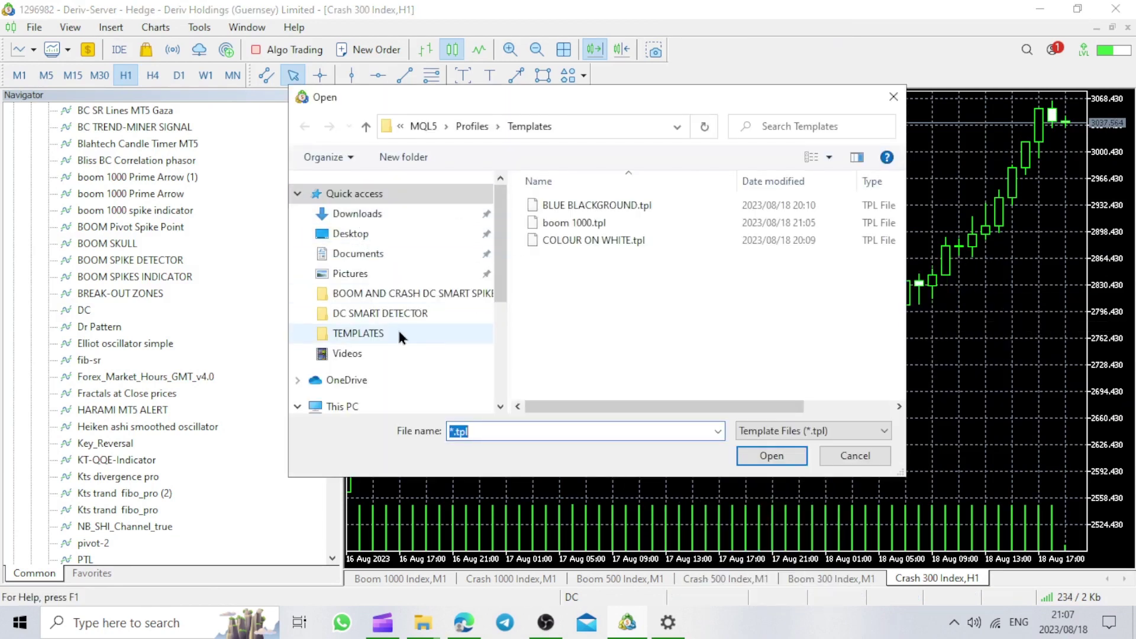
{"action": "left_click", "coordinate": [399, 336]}
{"action": "left_click", "coordinate": [576, 258]}
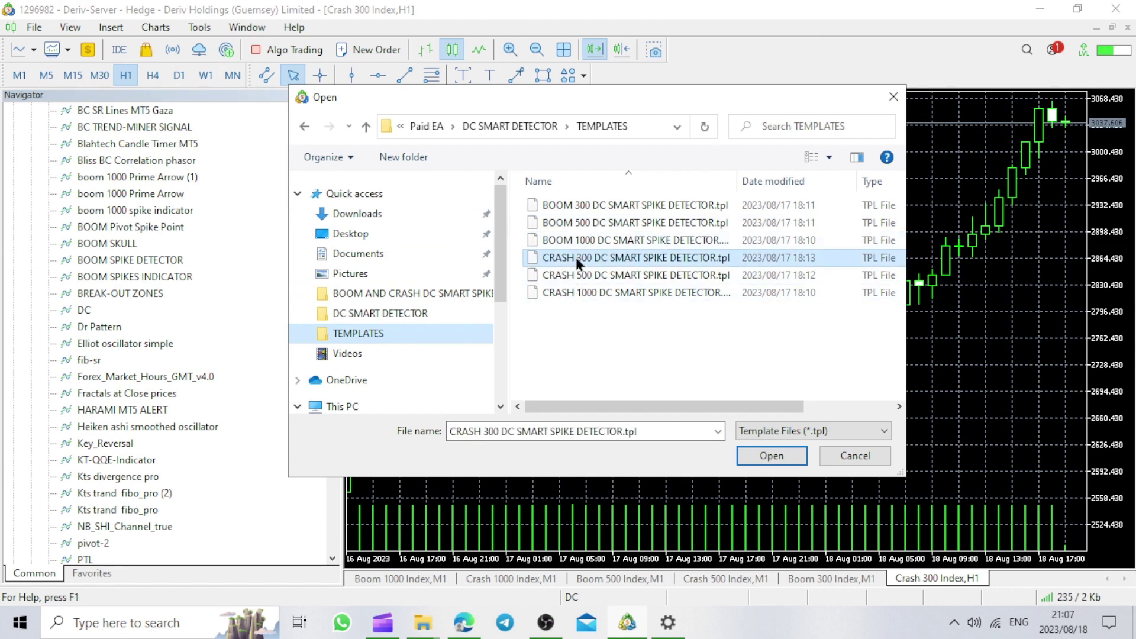
{"action": "left_click", "coordinate": [765, 455]}
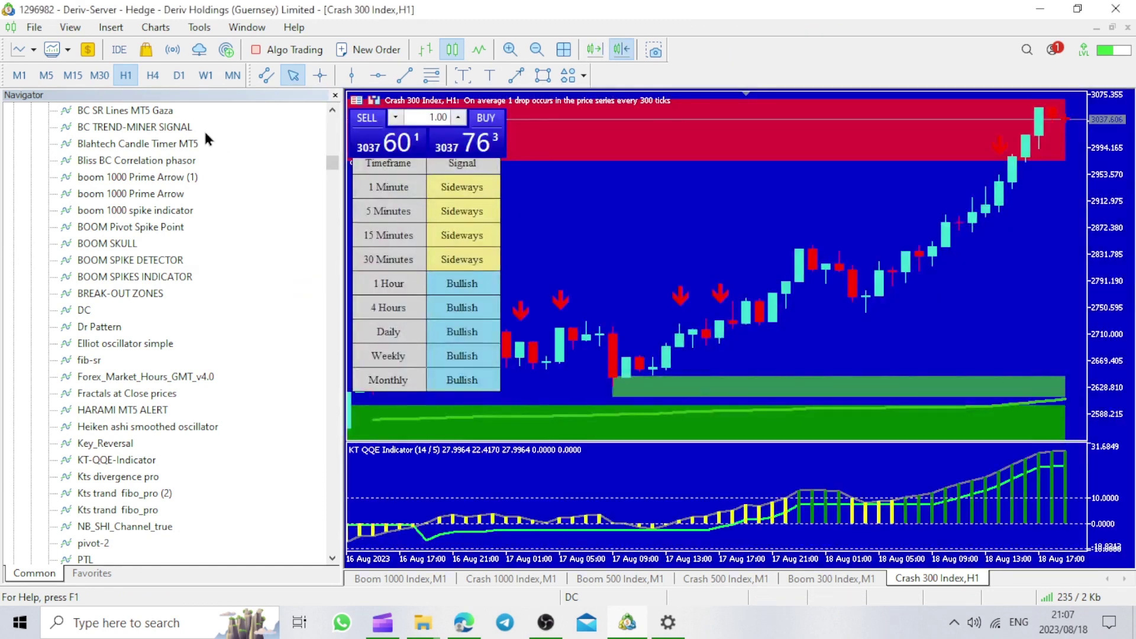
Step: Set the Crash 300 chart to M1 and open the data folder from the File menu
{"action": "left_click", "coordinate": [18, 74]}
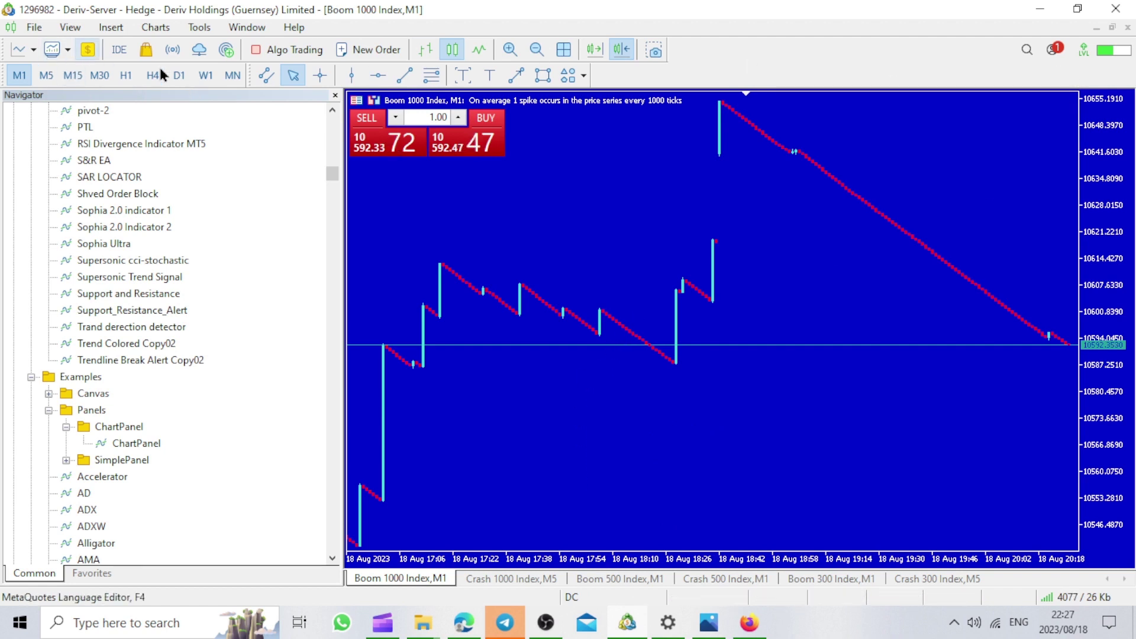
{"action": "left_click", "coordinate": [40, 33]}
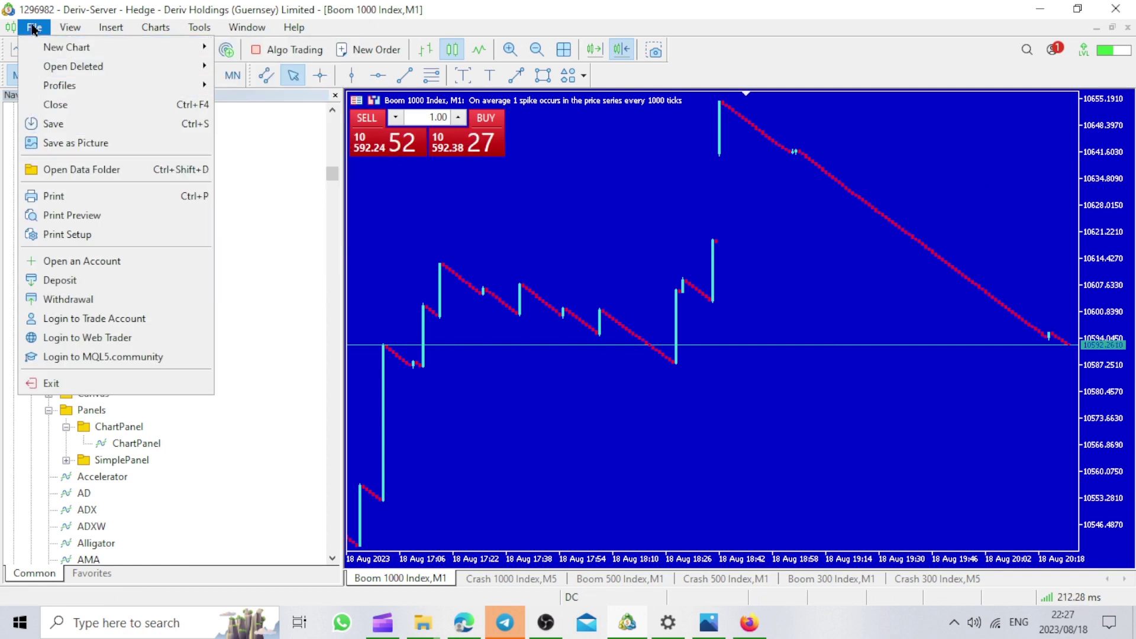
{"action": "left_click", "coordinate": [66, 173]}
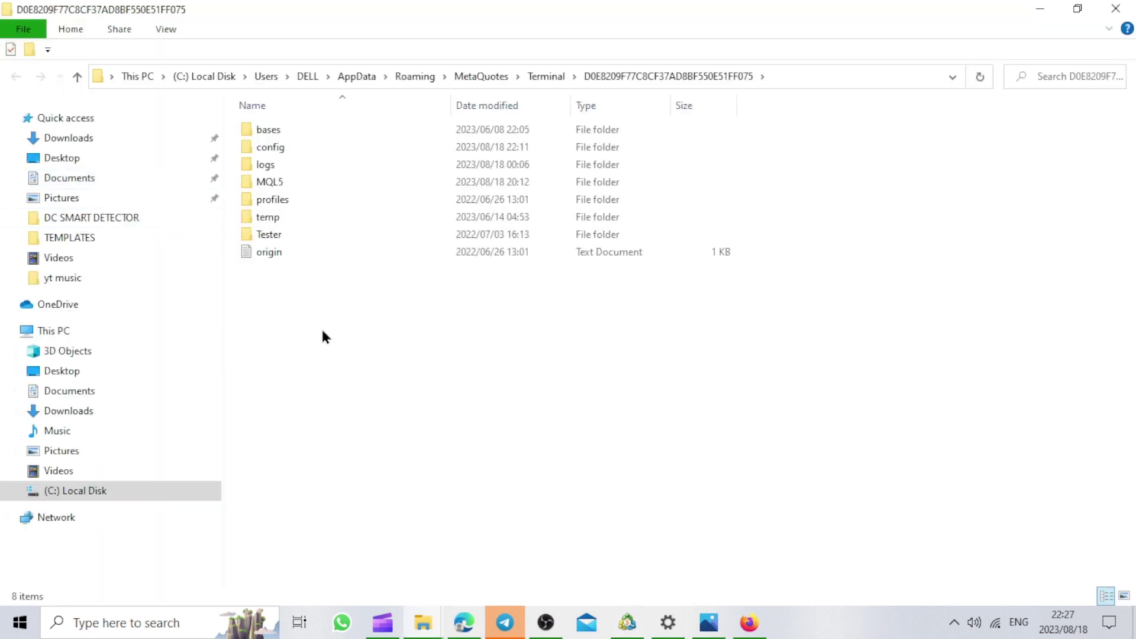
Step: Open MQL5\Indicators and copy all eleven Boom and Crash indicator programs
{"action": "double_click", "coordinate": [347, 189]}
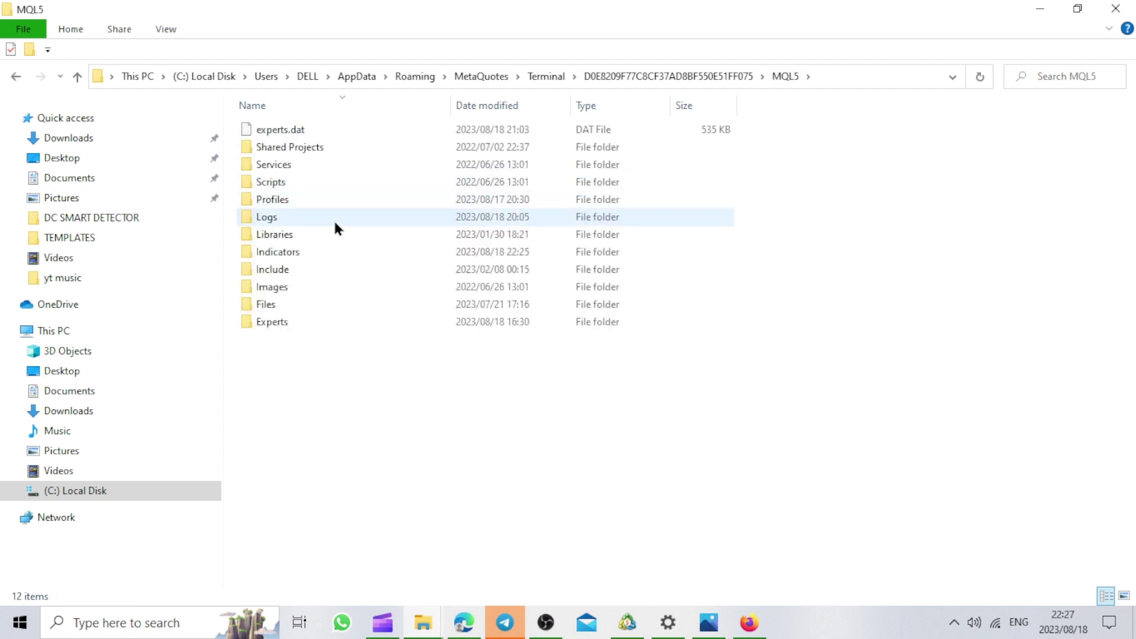
{"action": "left_click", "coordinate": [325, 257]}
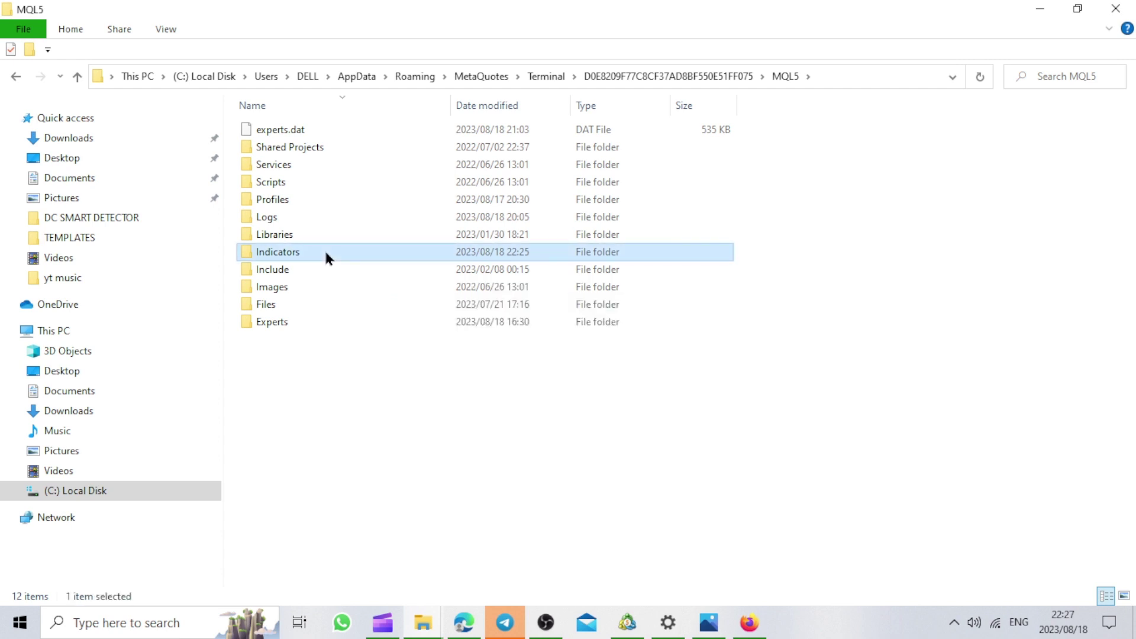
{"action": "double_click", "coordinate": [326, 257]}
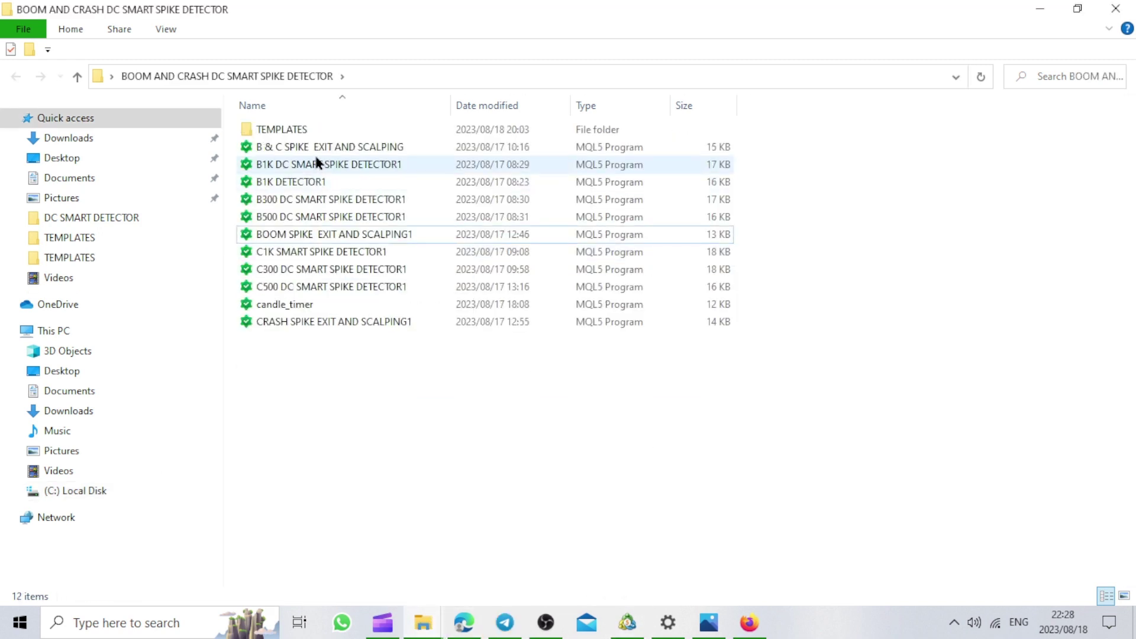
{"action": "left_click", "coordinate": [317, 151]}
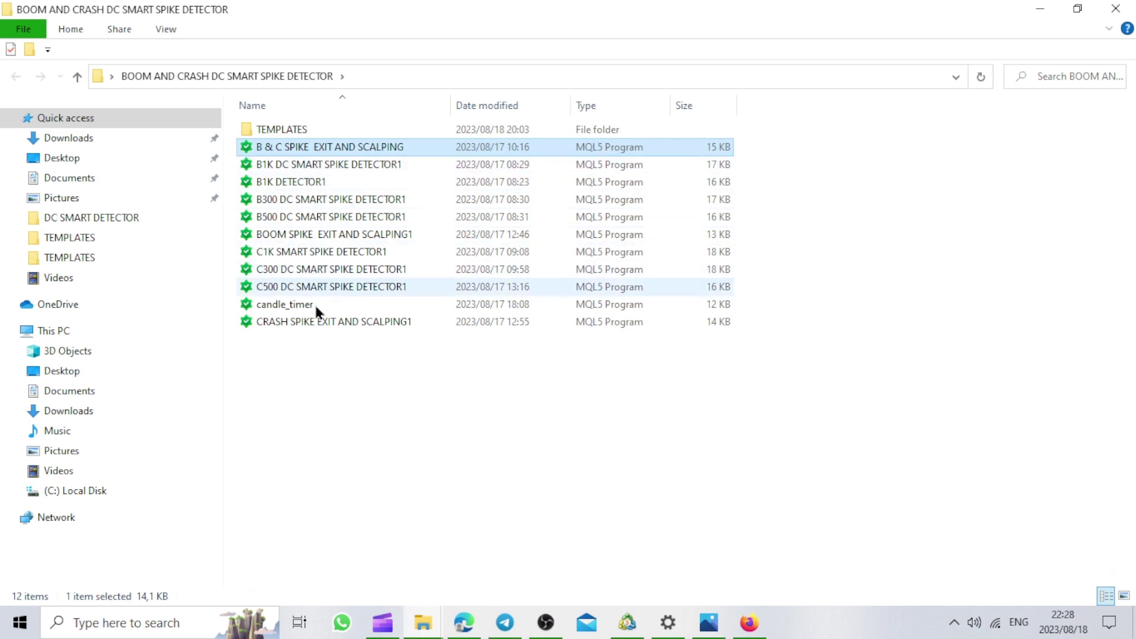
{"action": "left_click", "coordinate": [315, 323], "text": "shift"}
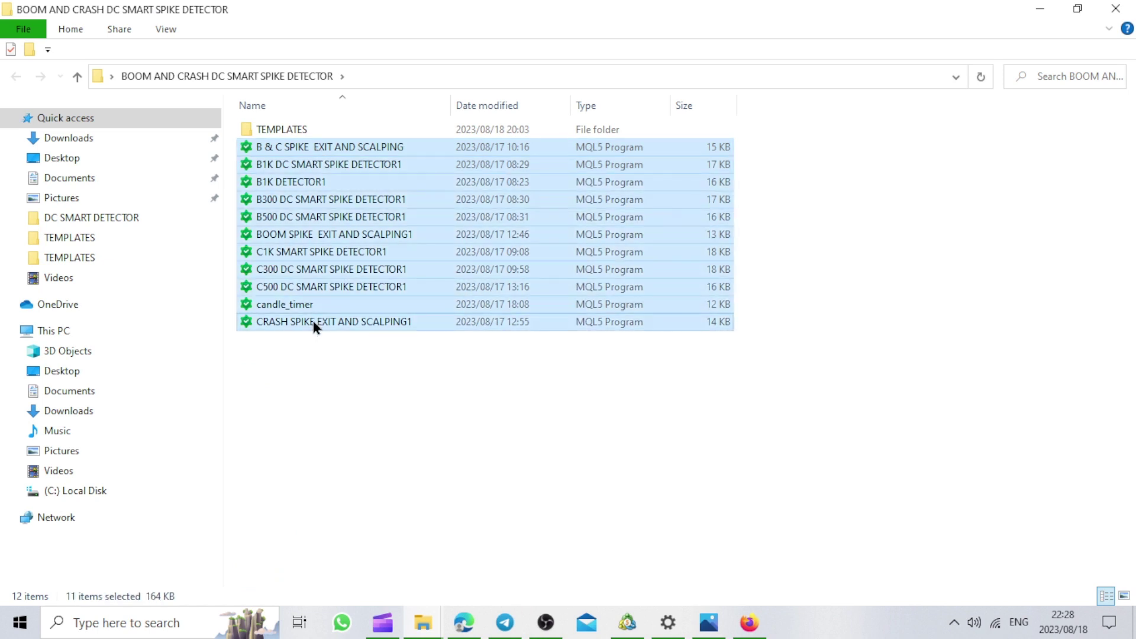
{"action": "right_click", "coordinate": [366, 254]}
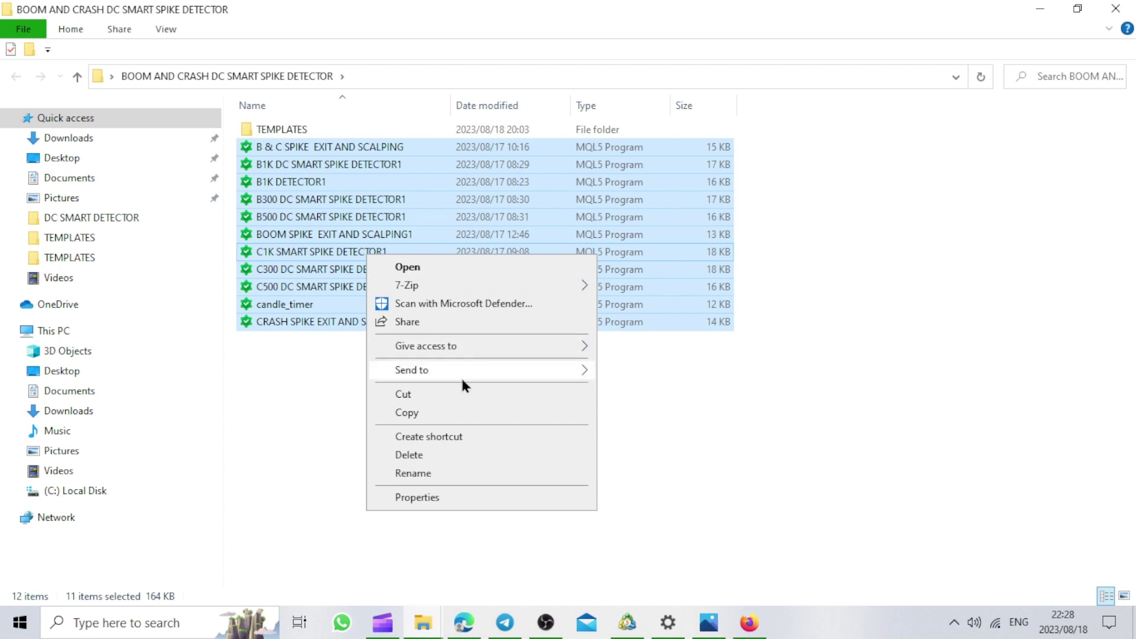
{"action": "left_click", "coordinate": [428, 416]}
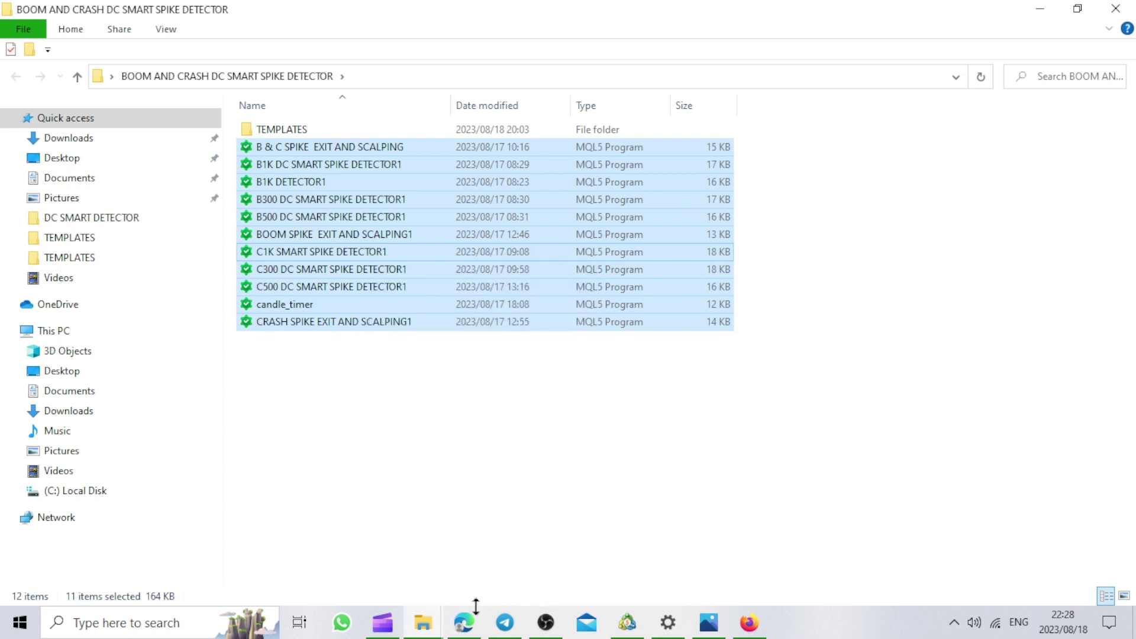
Step: Paste the programs into Indicators, replacing existing files, and close File Explorer
{"action": "left_click", "coordinate": [424, 622]}
{"action": "left_click", "coordinate": [380, 559]}
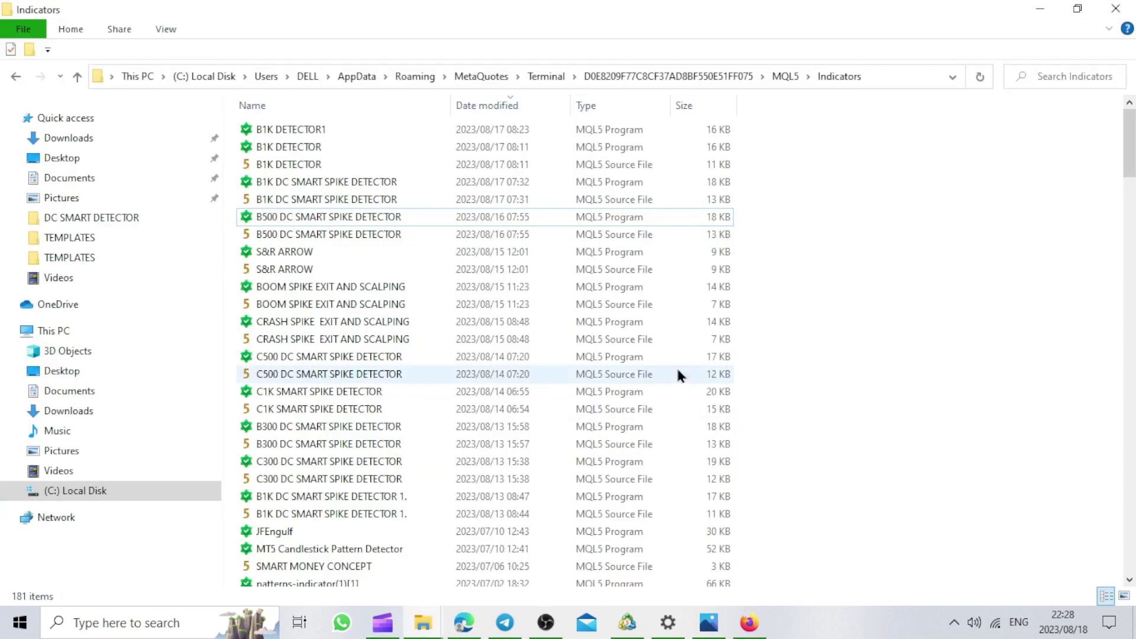
{"action": "right_click", "coordinate": [857, 357]}
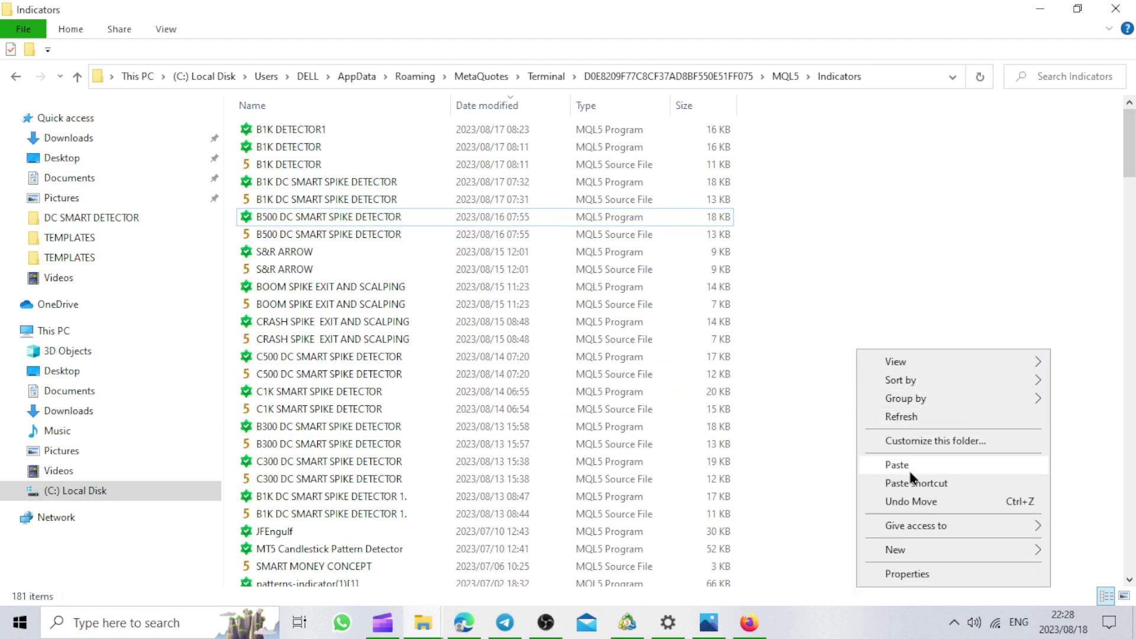
{"action": "left_click", "coordinate": [894, 465]}
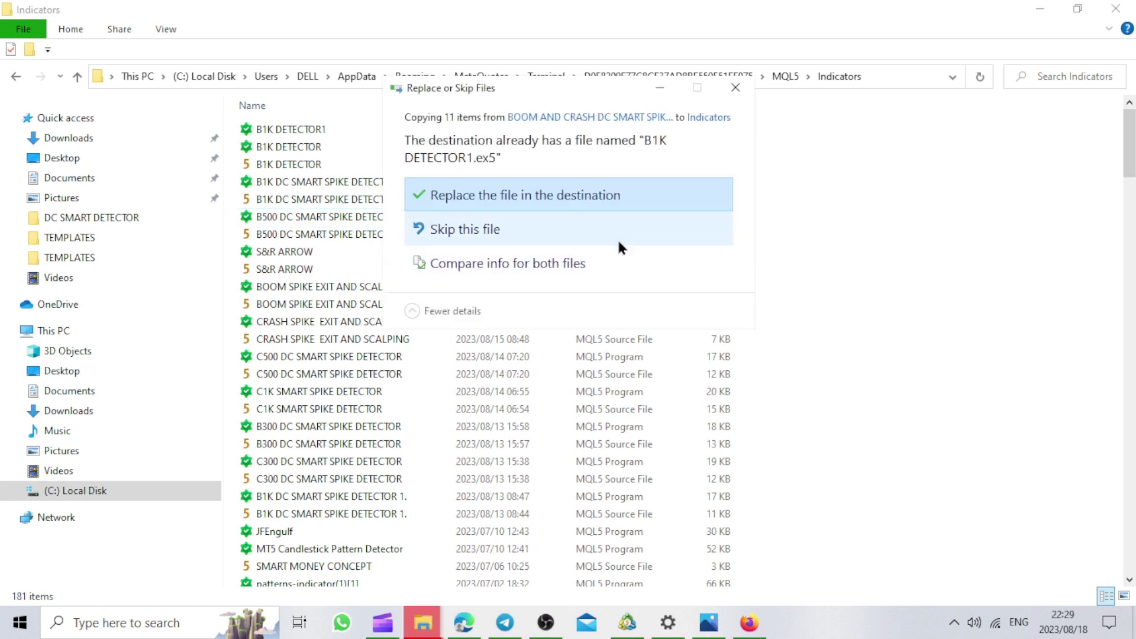
{"action": "left_click", "coordinate": [619, 202]}
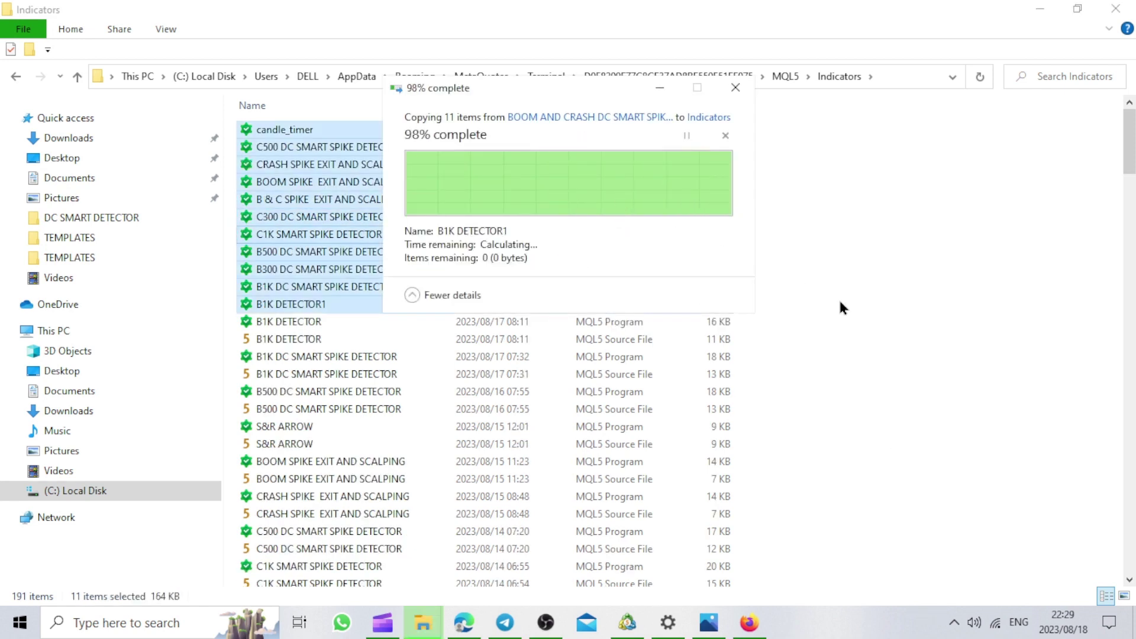
{"action": "left_click", "coordinate": [1130, 12]}
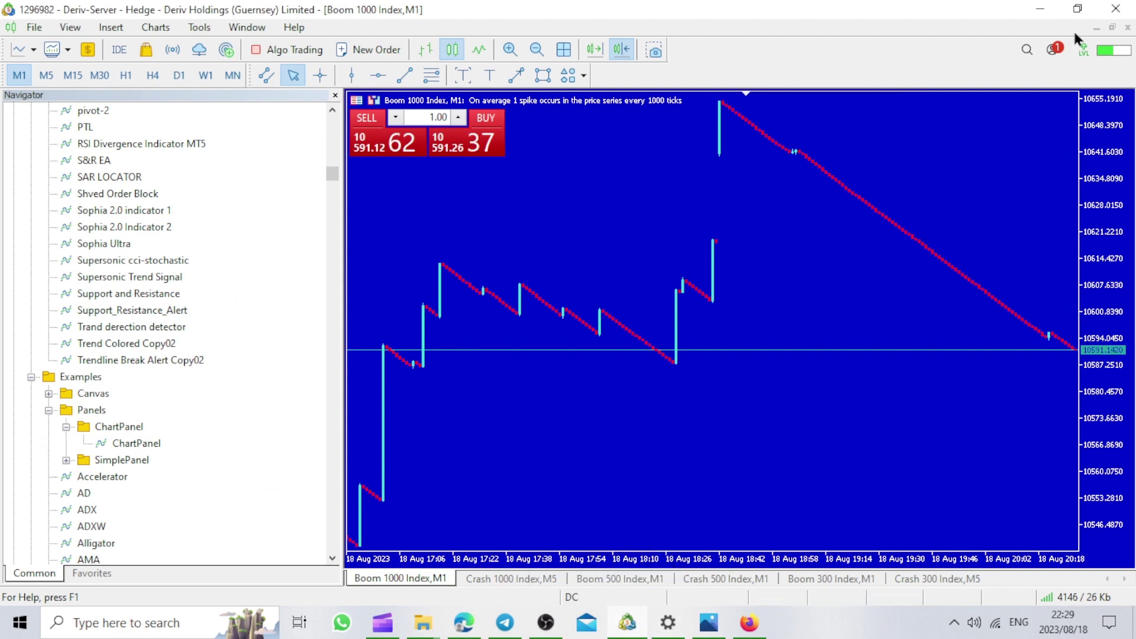
{"action": "left_click", "coordinate": [1130, 7]}
{"action": "key", "text": "ctrl+n"}
{"action": "left_click", "coordinate": [71, 26]}
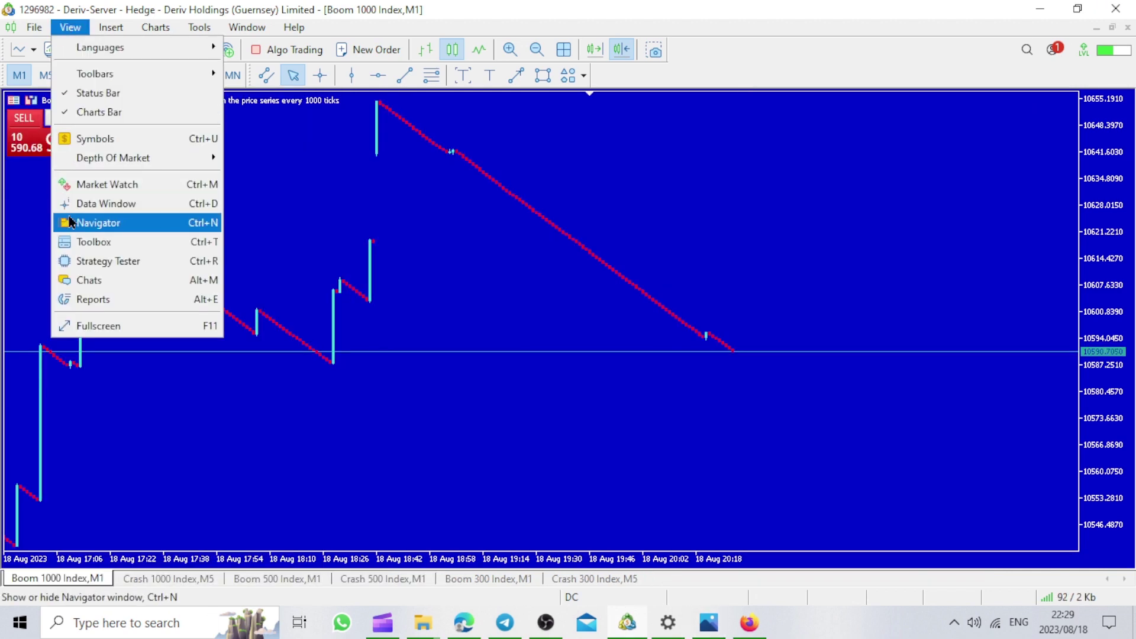
{"action": "left_click", "coordinate": [70, 222]}
{"action": "left_click", "coordinate": [71, 222]}
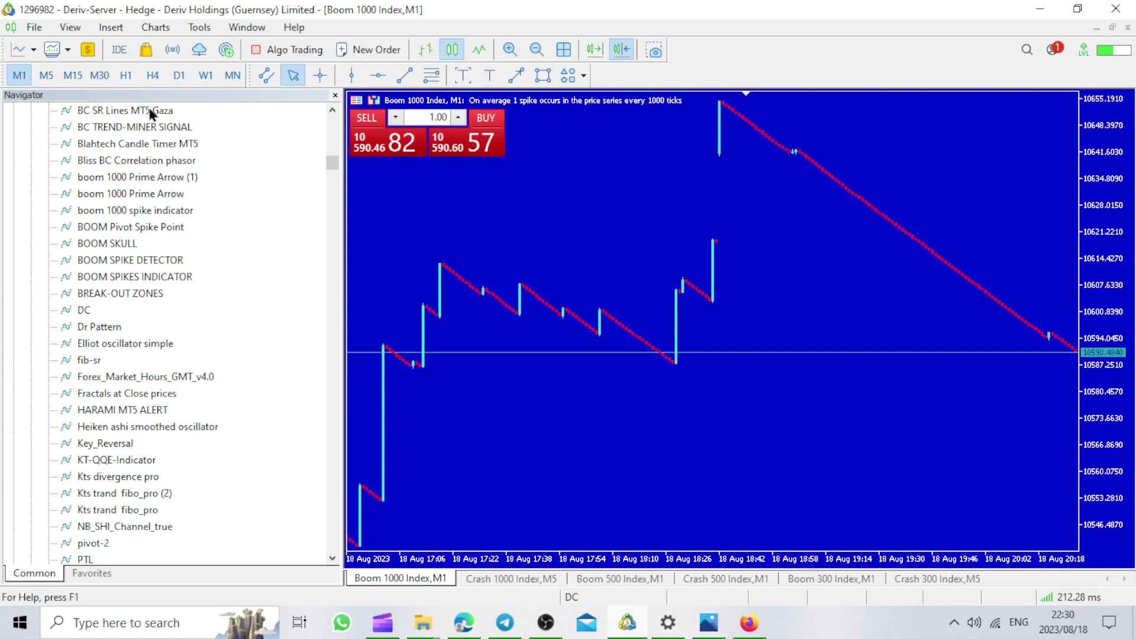
Step: Attach BC SR Lines MT5 Gaza and a 200 EMA with Audible_Alerts set to false
{"action": "left_click_drag", "start_coordinate": [151, 113], "coordinate": [603, 210]}
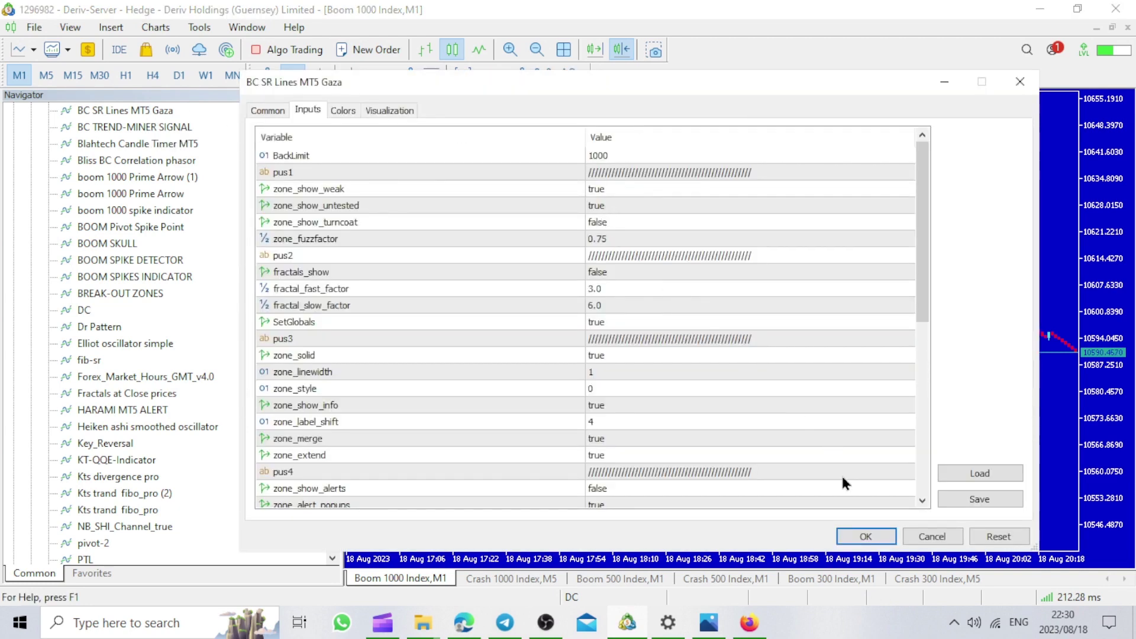
{"action": "left_click", "coordinate": [864, 537]}
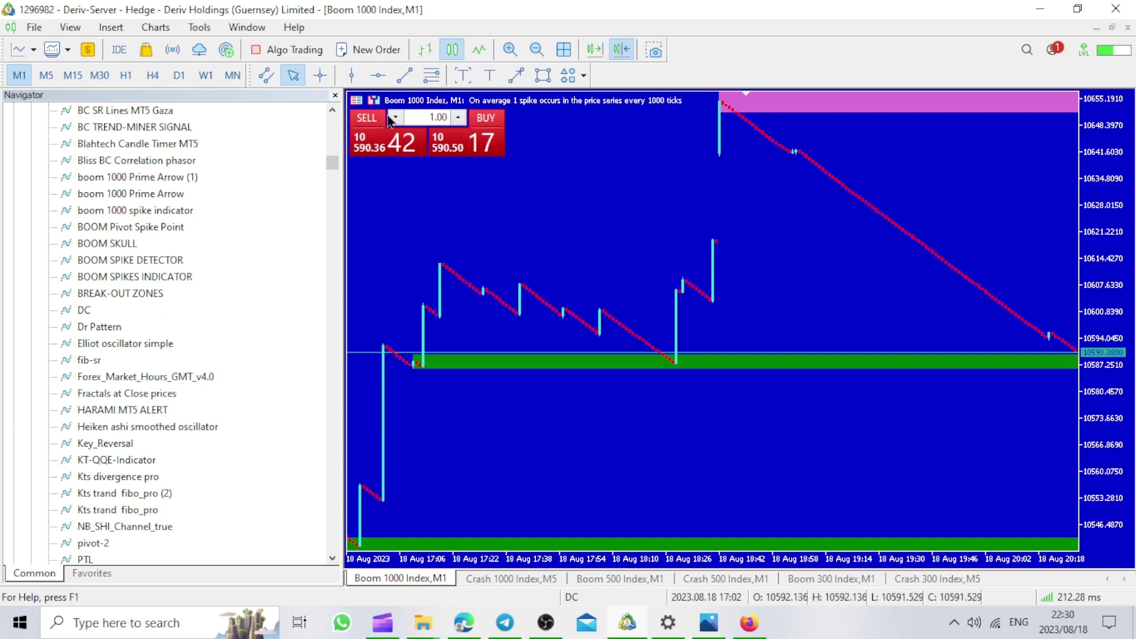
{"action": "left_click", "coordinate": [332, 112]}
{"action": "scroll", "coordinate": [177, 266], "scroll_direction": "up", "scroll_amount": 10}
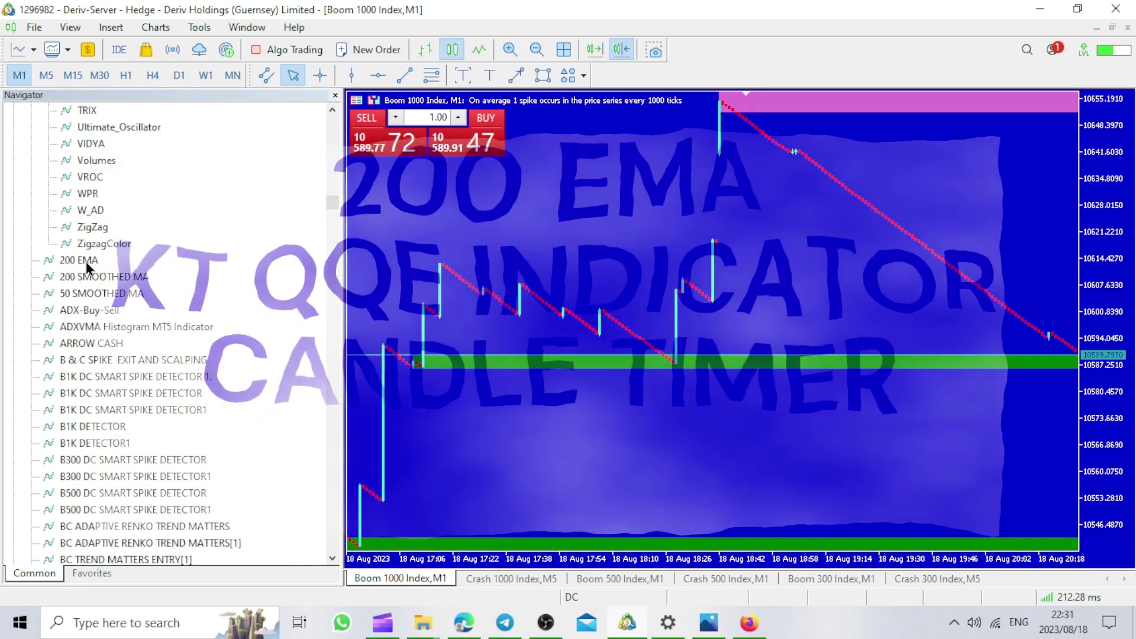
{"action": "left_click_drag", "start_coordinate": [250, 246], "coordinate": [799, 356]}
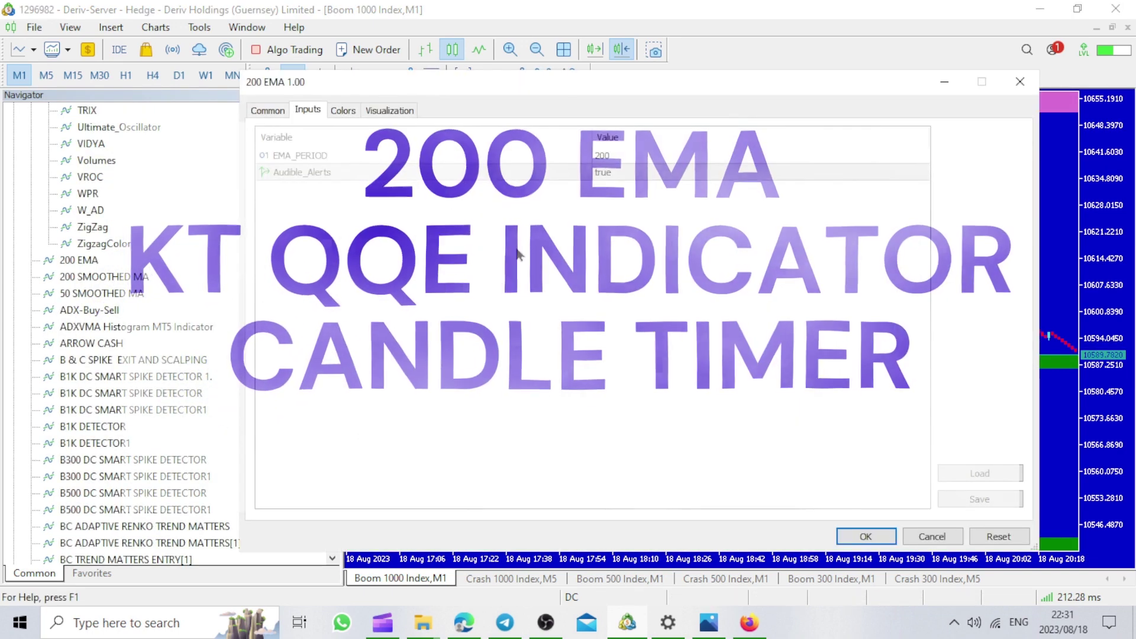
{"action": "left_click", "coordinate": [613, 178]}
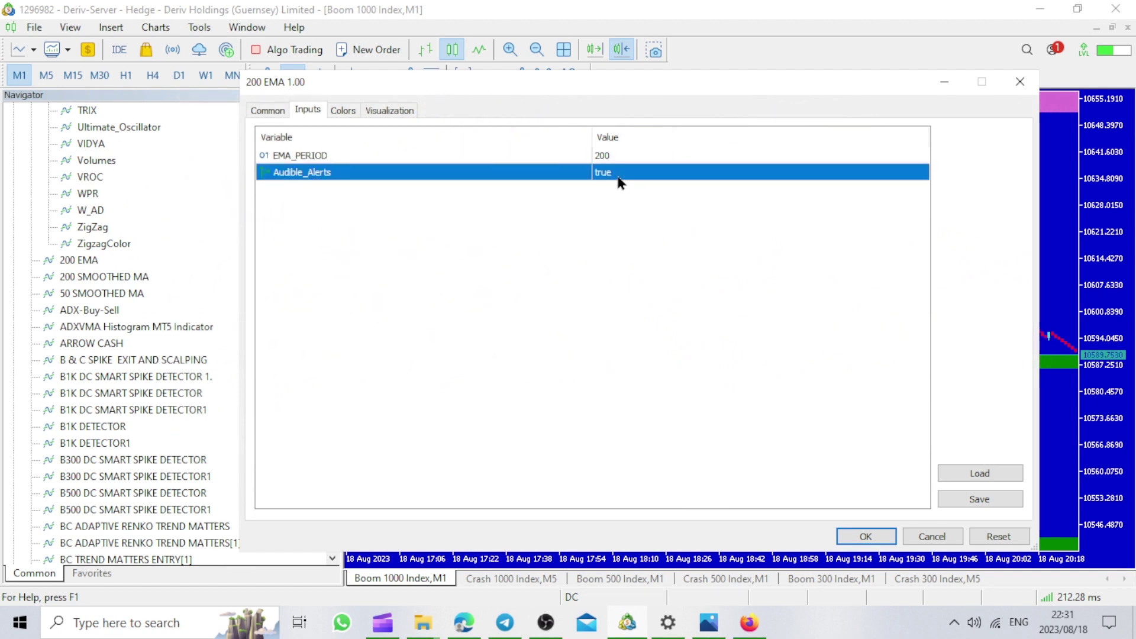
{"action": "left_click", "coordinate": [619, 182]}
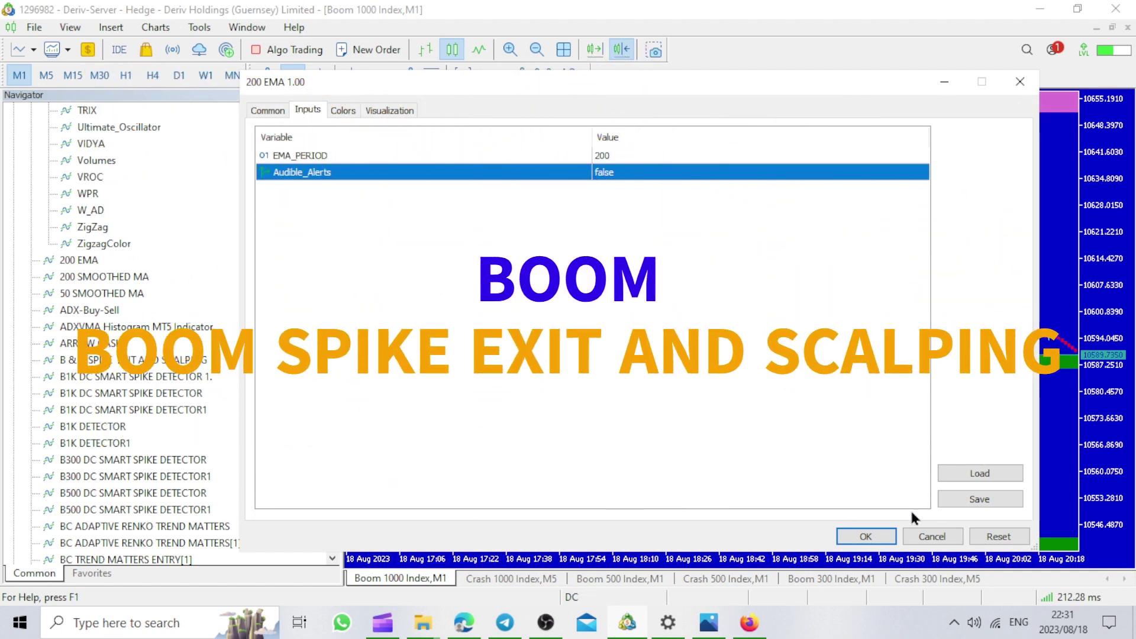
{"action": "left_click", "coordinate": [870, 535]}
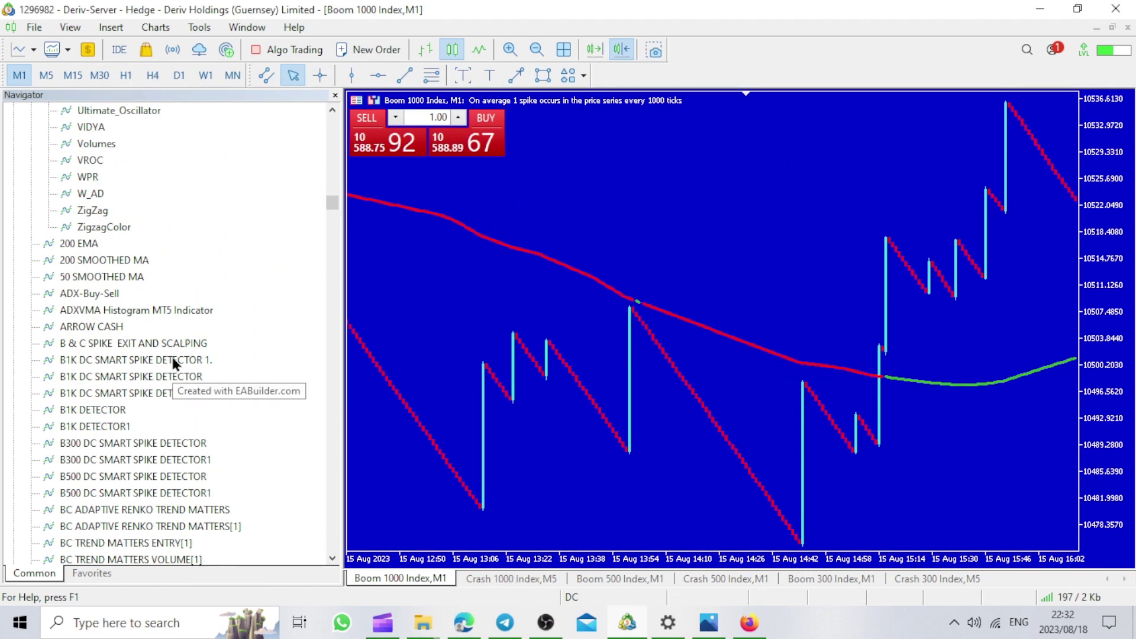
Step: Add the B1K DC Smart Spike Detector and Boom Spike Exit and Scalping indicators
{"action": "double_click", "coordinate": [135, 360]}
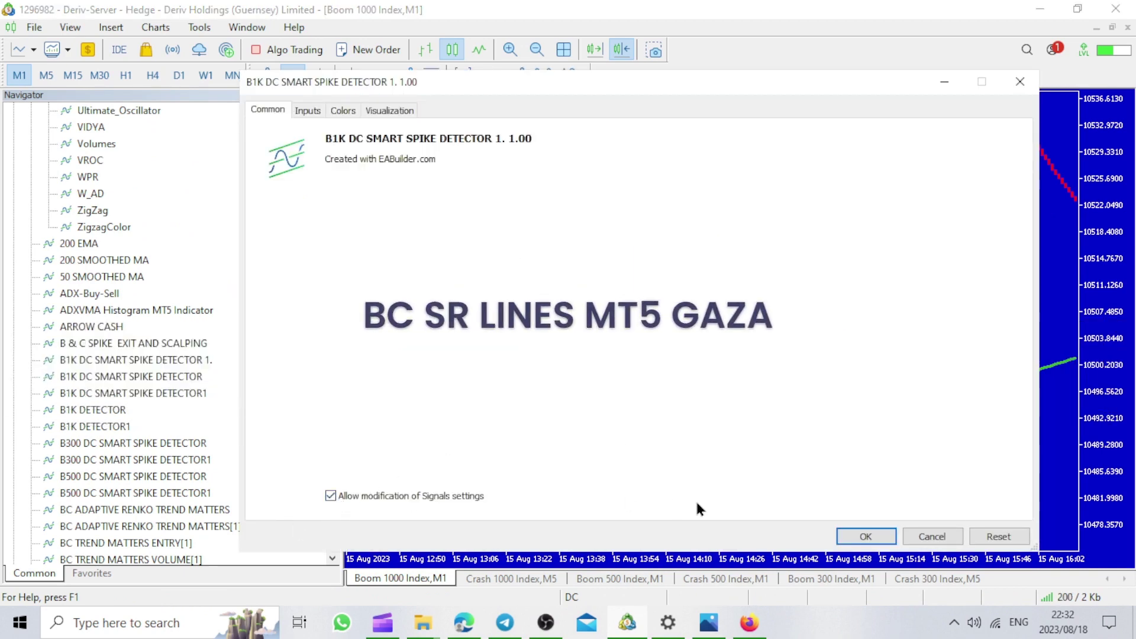
{"action": "left_click", "coordinate": [863, 537]}
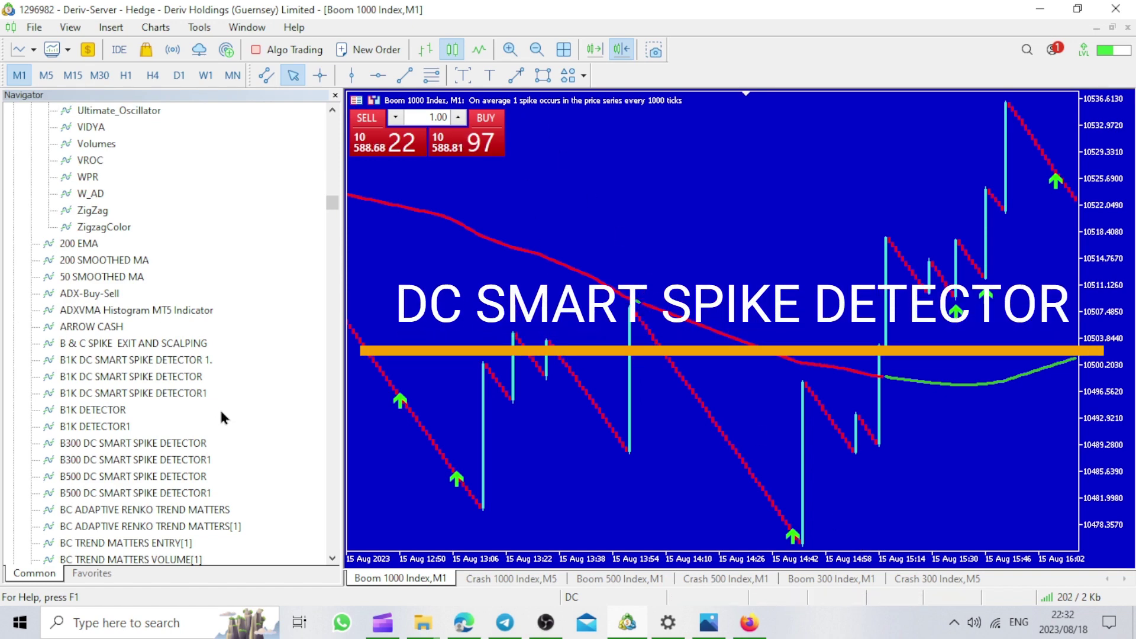
{"action": "scroll", "coordinate": [222, 418], "scroll_direction": "down", "scroll_amount": 10}
{"action": "scroll", "coordinate": [222, 417], "scroll_direction": "down", "scroll_amount": 3}
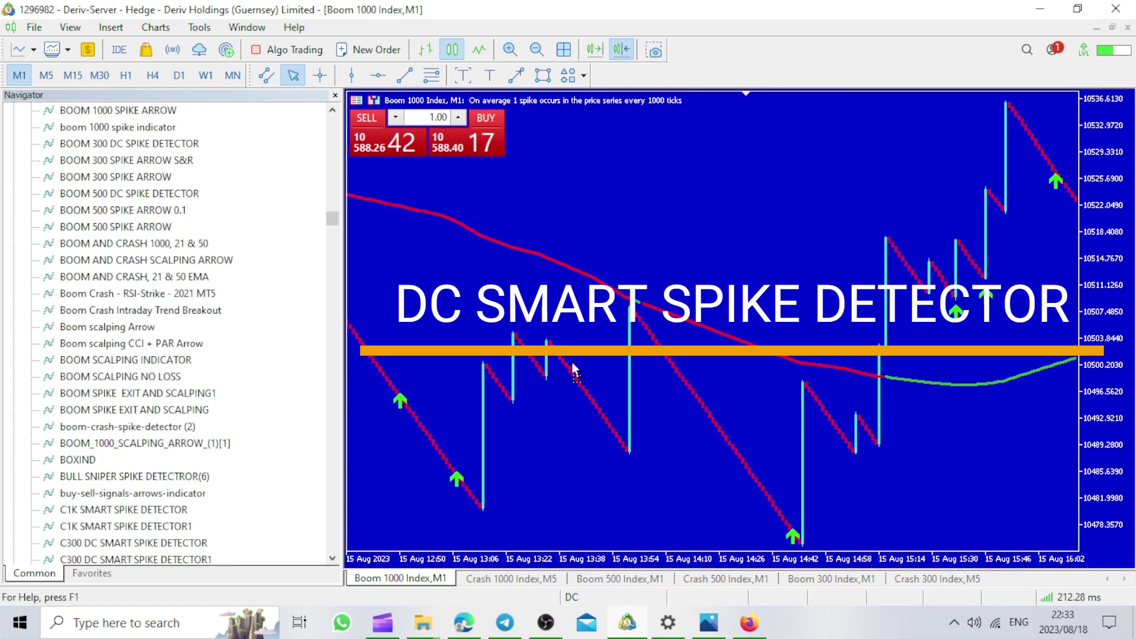
{"action": "left_click_drag", "start_coordinate": [574, 372], "coordinate": [575, 373]}
{"action": "left_click", "coordinate": [863, 536]}
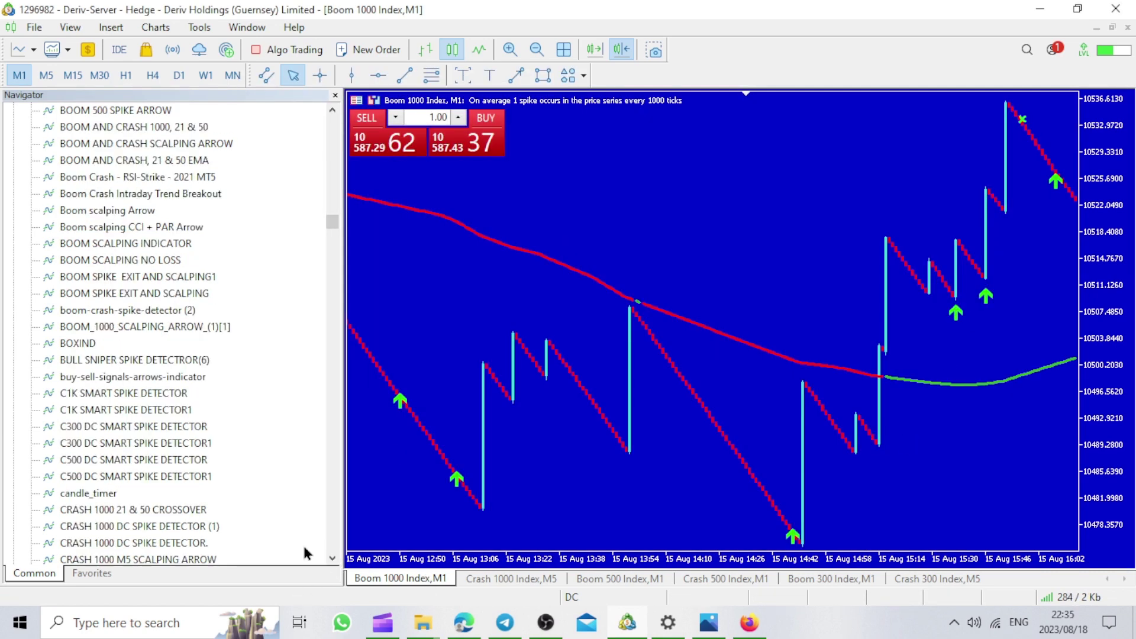
Step: Attach candle_timer and KT-QQE-Indicator with pop-up alerts turned off
{"action": "left_click_drag", "start_coordinate": [89, 493], "coordinate": [508, 374]}
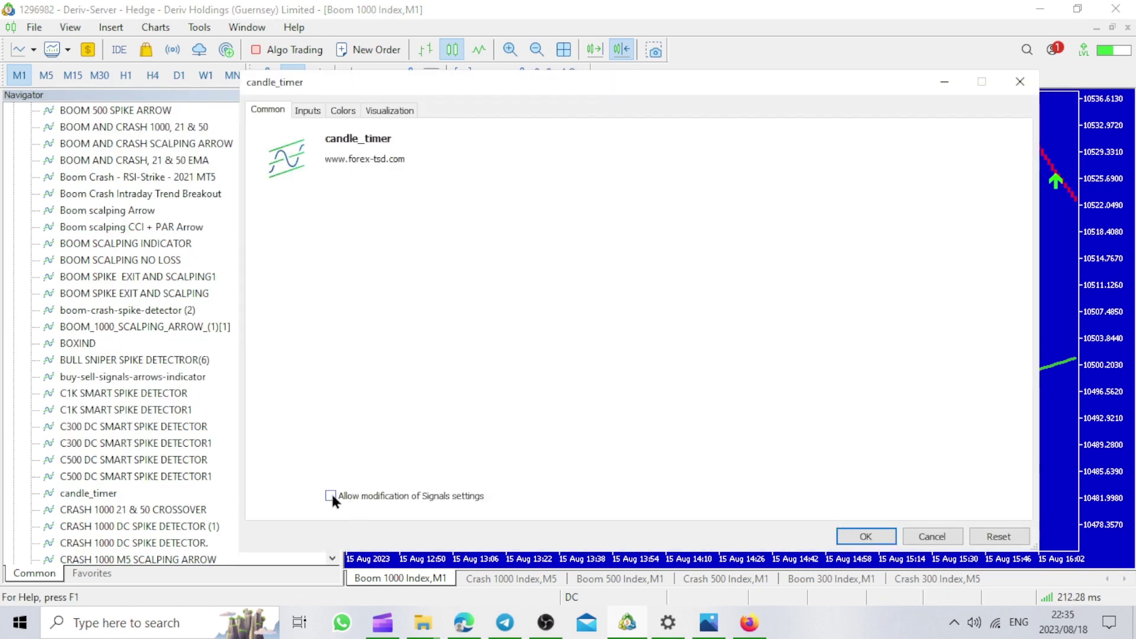
{"action": "left_click", "coordinate": [888, 541]}
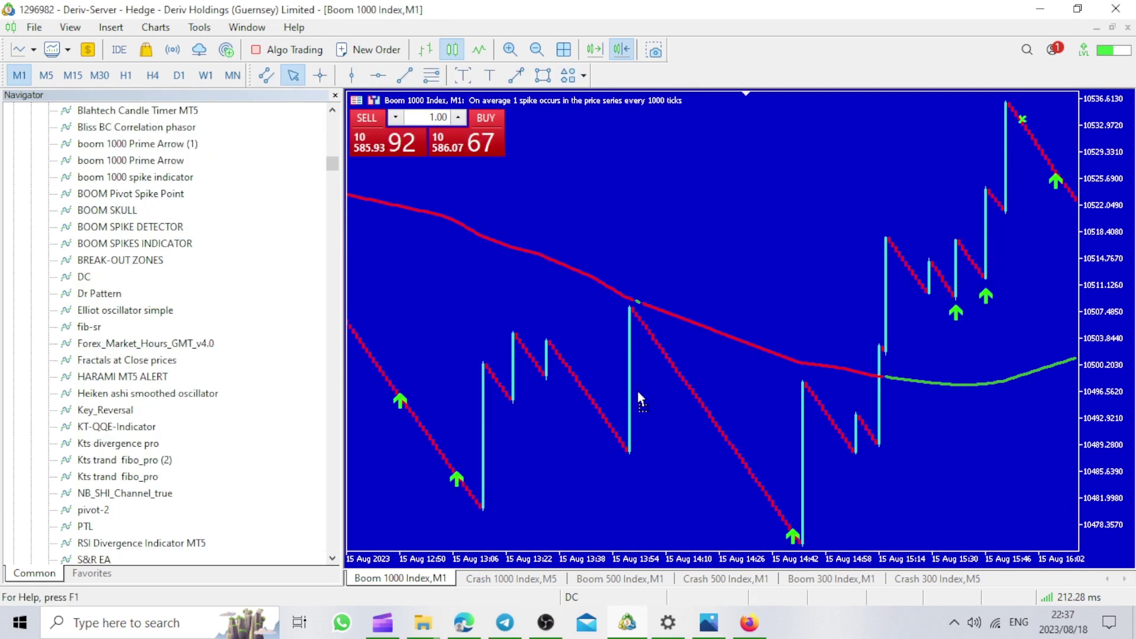
{"action": "left_click_drag", "start_coordinate": [637, 400], "coordinate": [637, 401]}
{"action": "double_click", "coordinate": [612, 244]}
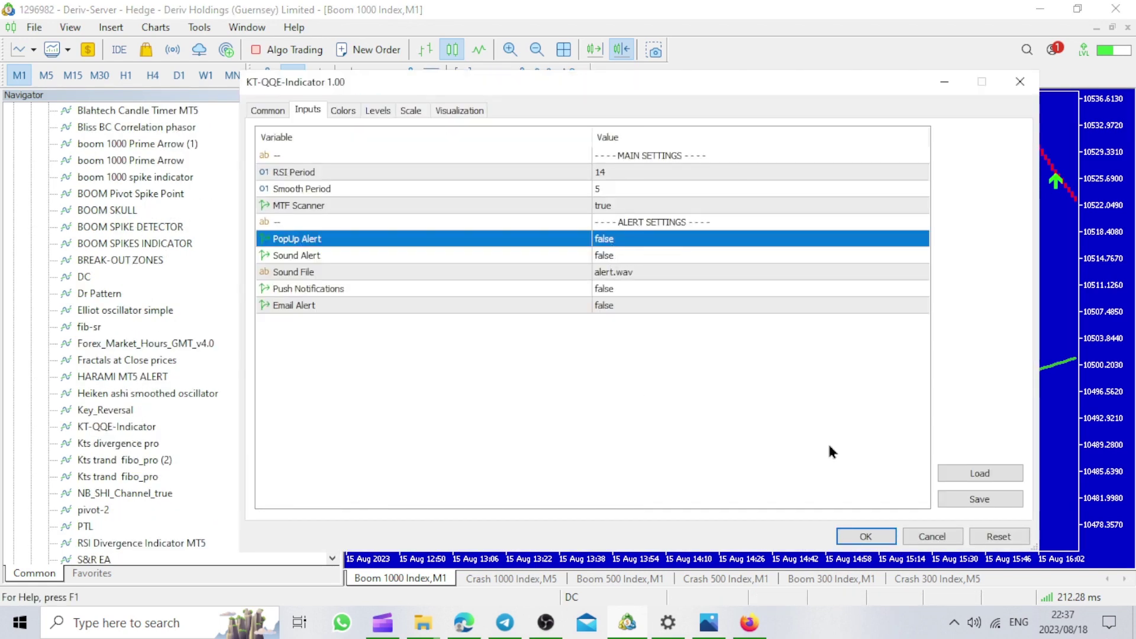
{"action": "left_click", "coordinate": [873, 535]}
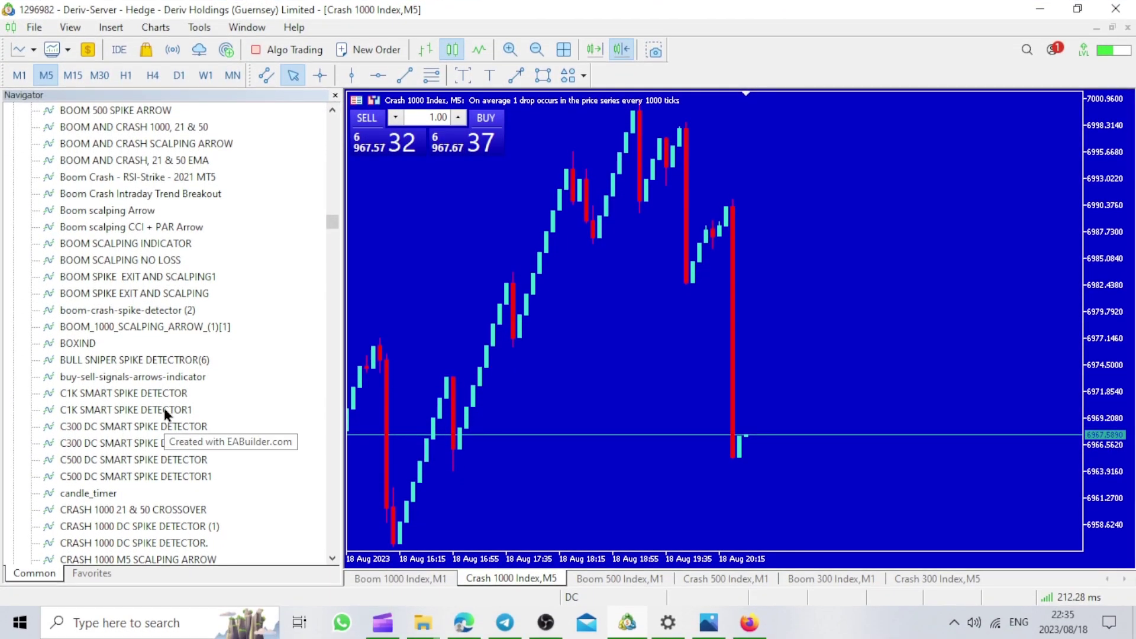
Step: Attach C1K Smart Spike Detector1, candle_timer and a 200 EMA to the Crash 1000 chart
{"action": "left_click", "coordinate": [165, 410]}
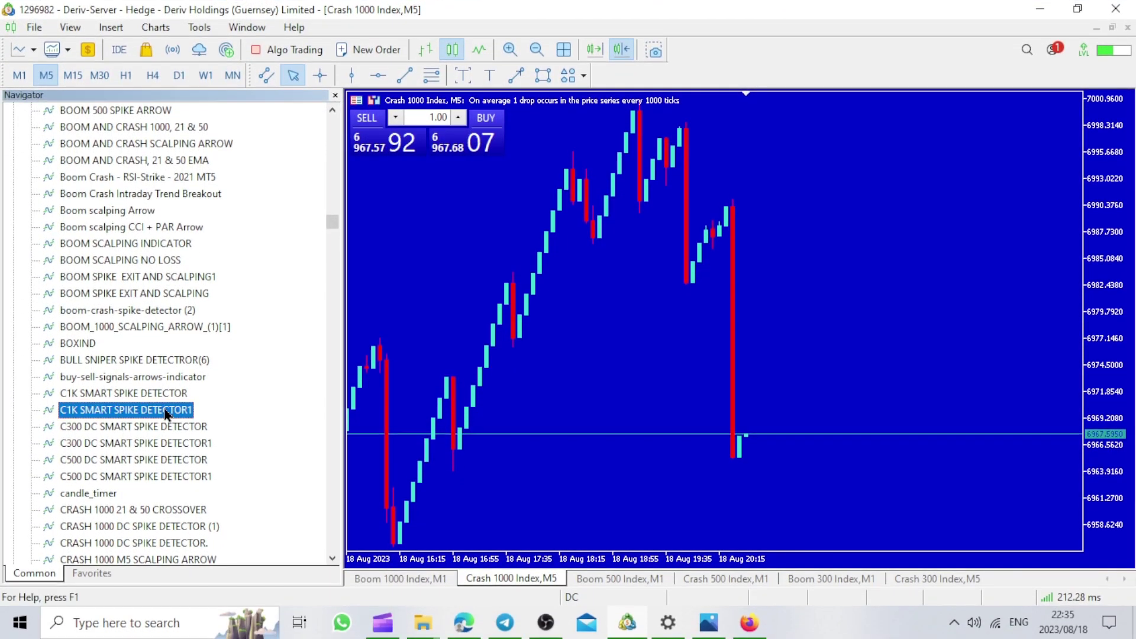
{"action": "left_click_drag", "start_coordinate": [579, 399], "coordinate": [579, 398]}
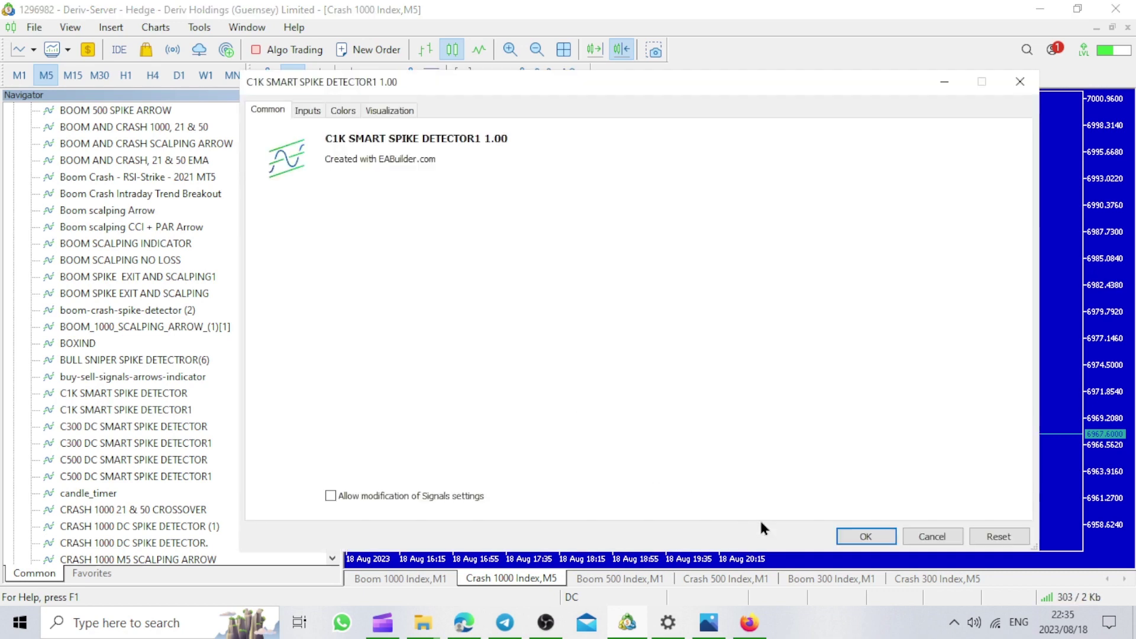
{"action": "left_click", "coordinate": [867, 538]}
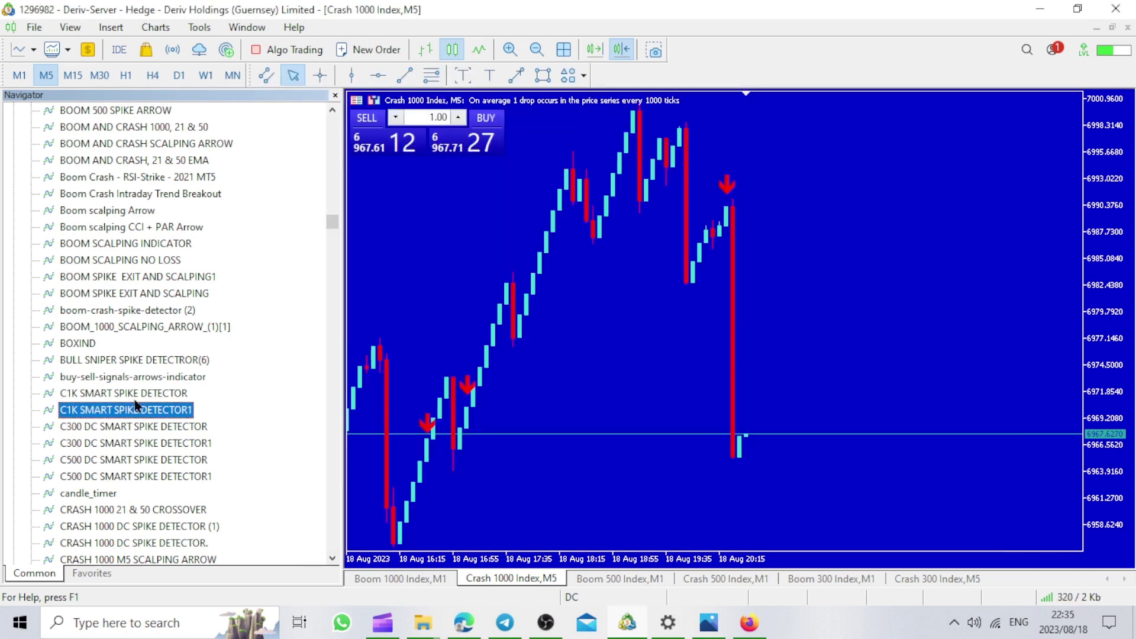
{"action": "left_click_drag", "start_coordinate": [114, 495], "coordinate": [523, 448]}
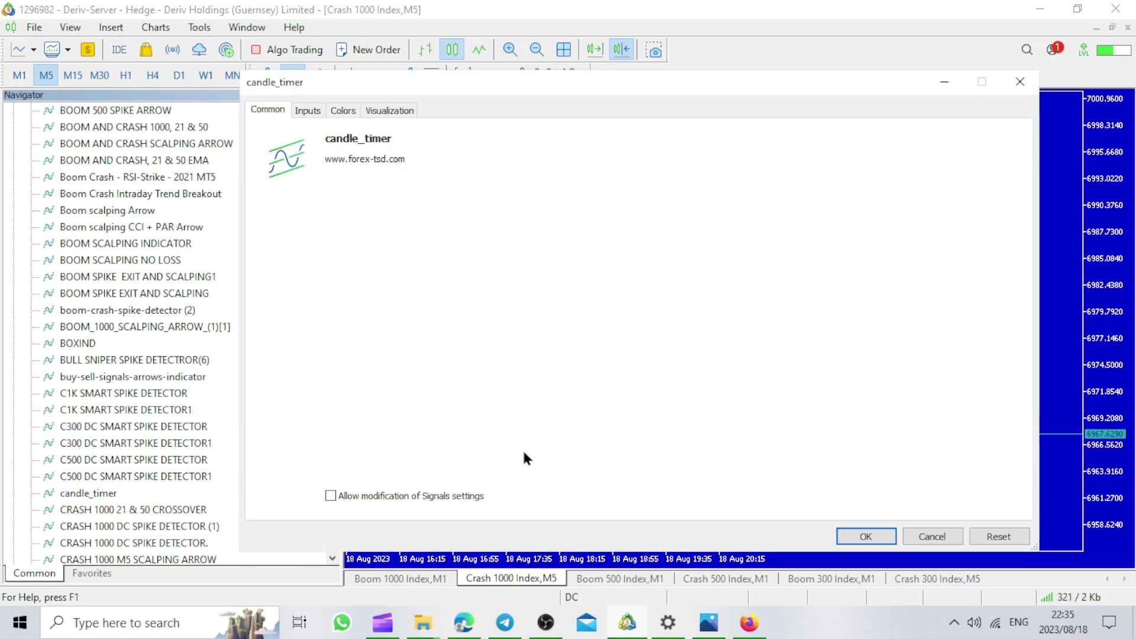
{"action": "left_click", "coordinate": [865, 537]}
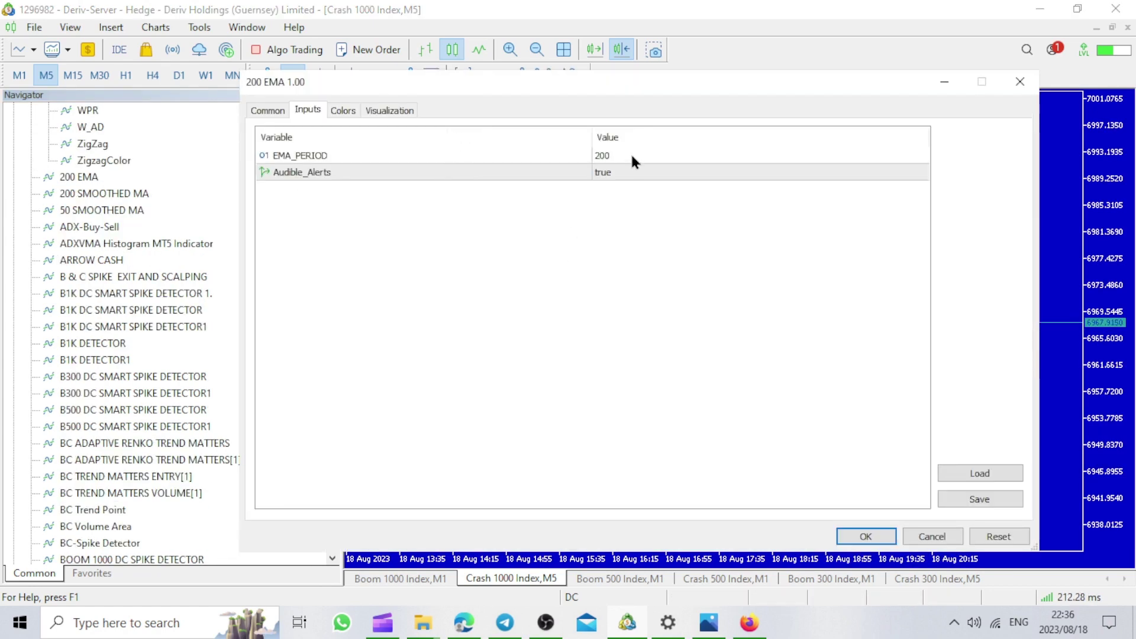
{"action": "left_click", "coordinate": [607, 175]}
{"action": "left_click", "coordinate": [866, 537]}
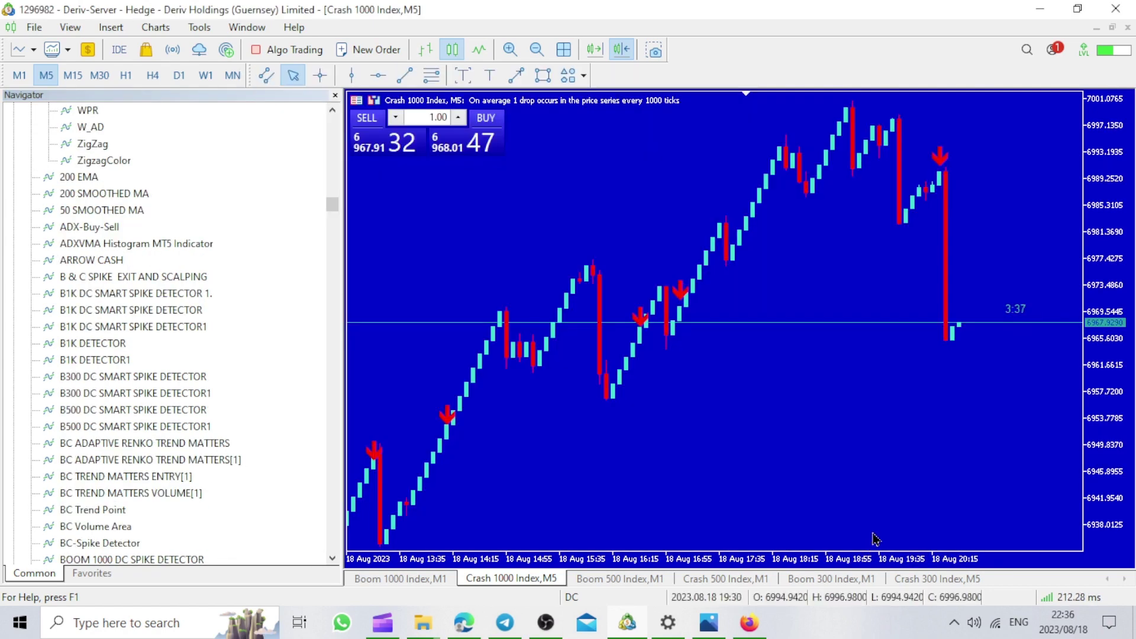
Step: Add BC SR Lines MT5 Gaza and KT-QQE-Indicator with pop-up alerts disabled
{"action": "left_click", "coordinate": [333, 111]}
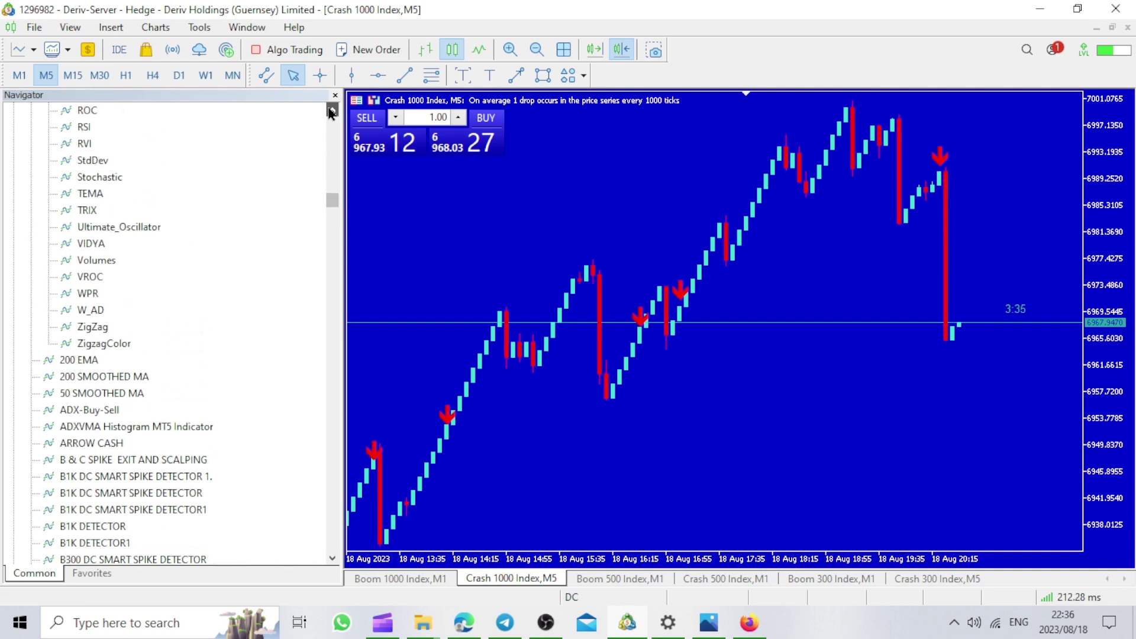
{"action": "left_click_drag", "start_coordinate": [328, 116], "coordinate": [329, 116]}
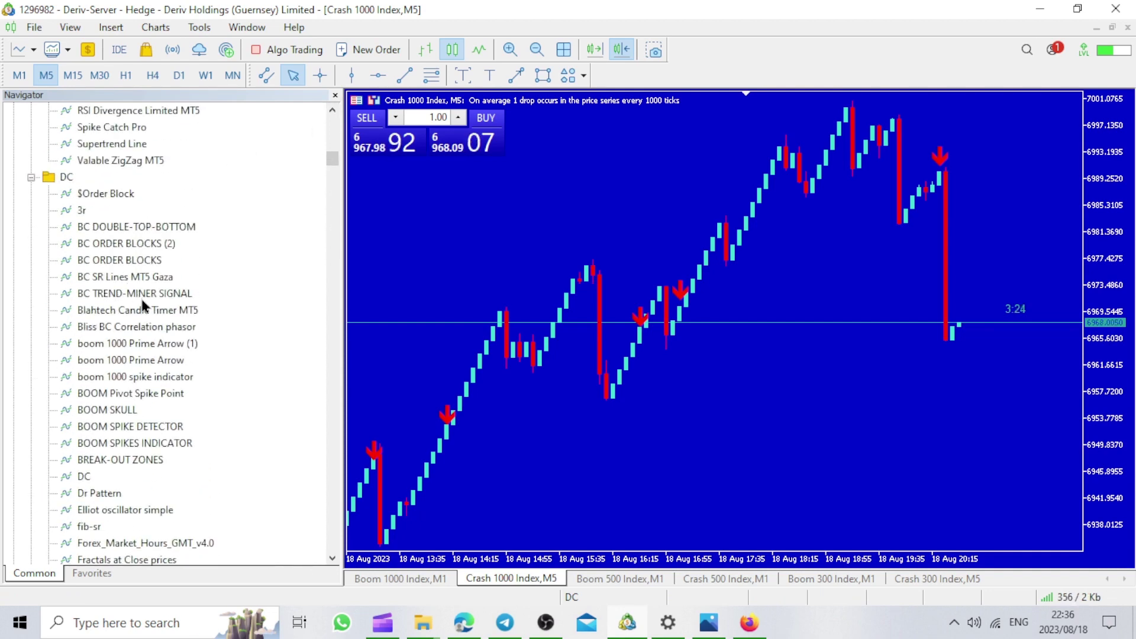
{"action": "double_click", "coordinate": [152, 279]}
{"action": "left_click", "coordinate": [865, 536]}
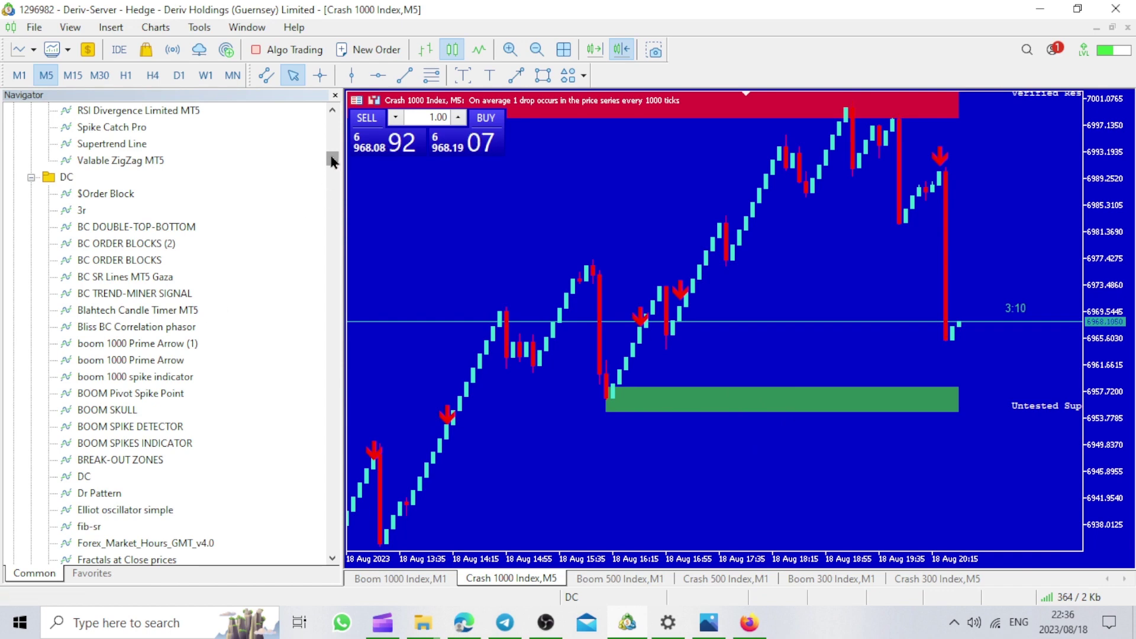
{"action": "left_click_drag", "start_coordinate": [331, 158], "coordinate": [344, 169]}
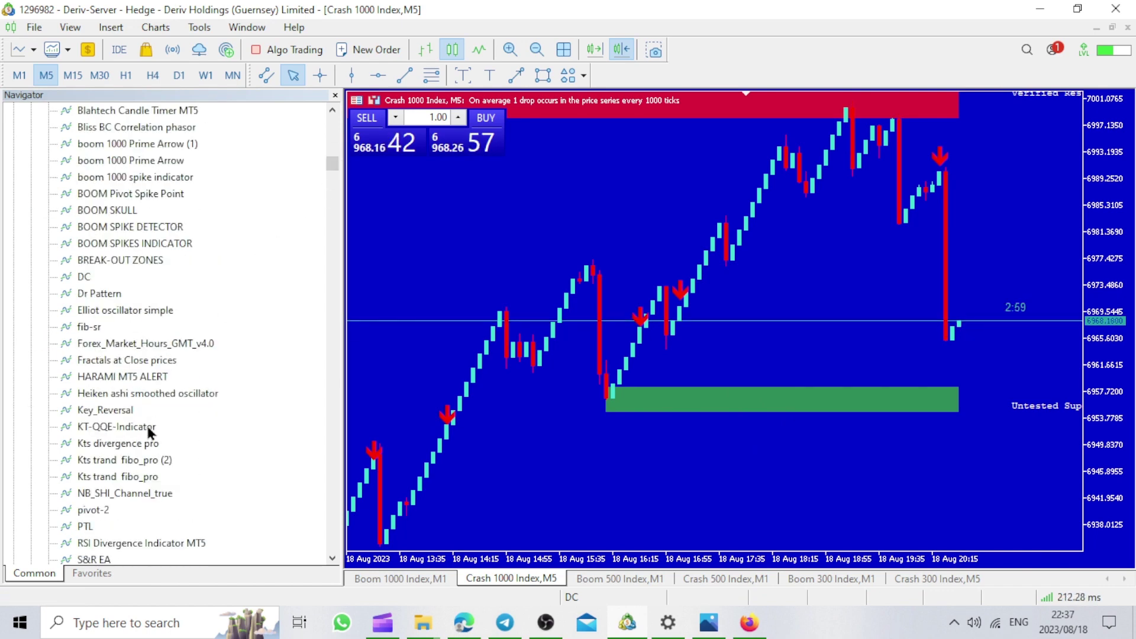
{"action": "left_click_drag", "start_coordinate": [117, 427], "coordinate": [461, 410]}
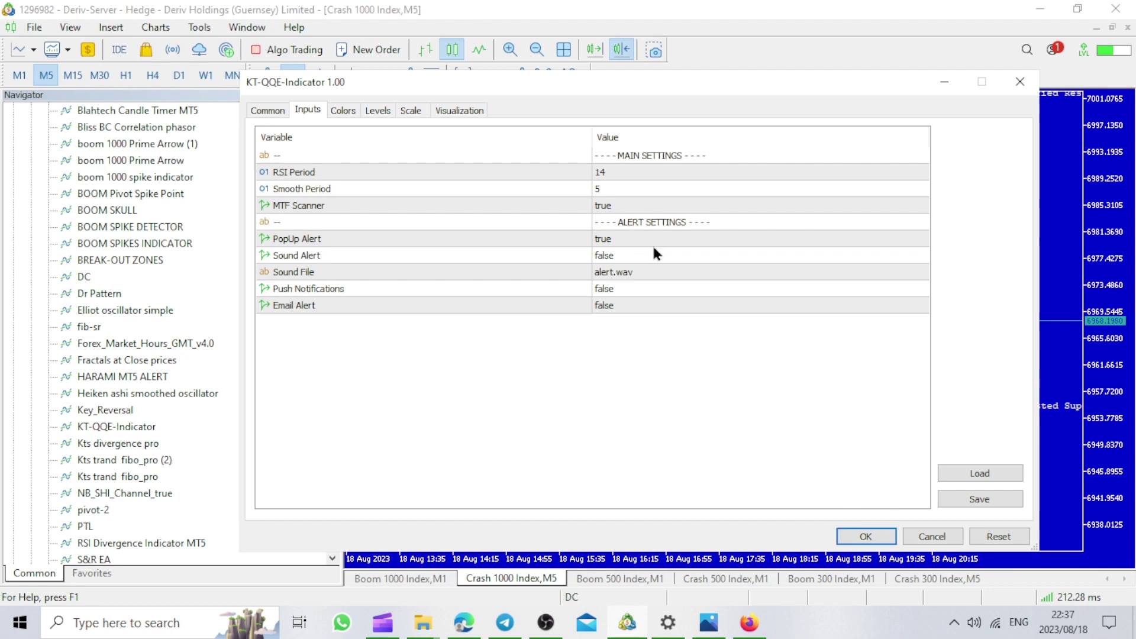
{"action": "double_click", "coordinate": [604, 239]}
{"action": "left_click", "coordinate": [860, 538]}
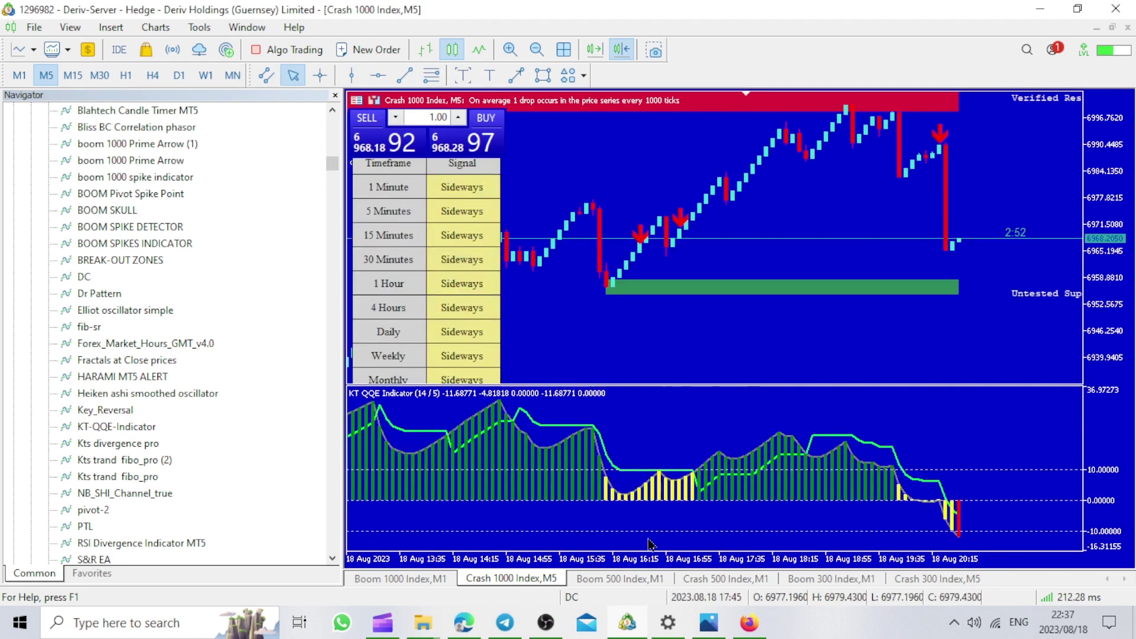
Step: Return to the Boom 1000 Index M1 chart showing its spike arrows and moving average
{"action": "left_click", "coordinate": [439, 578]}
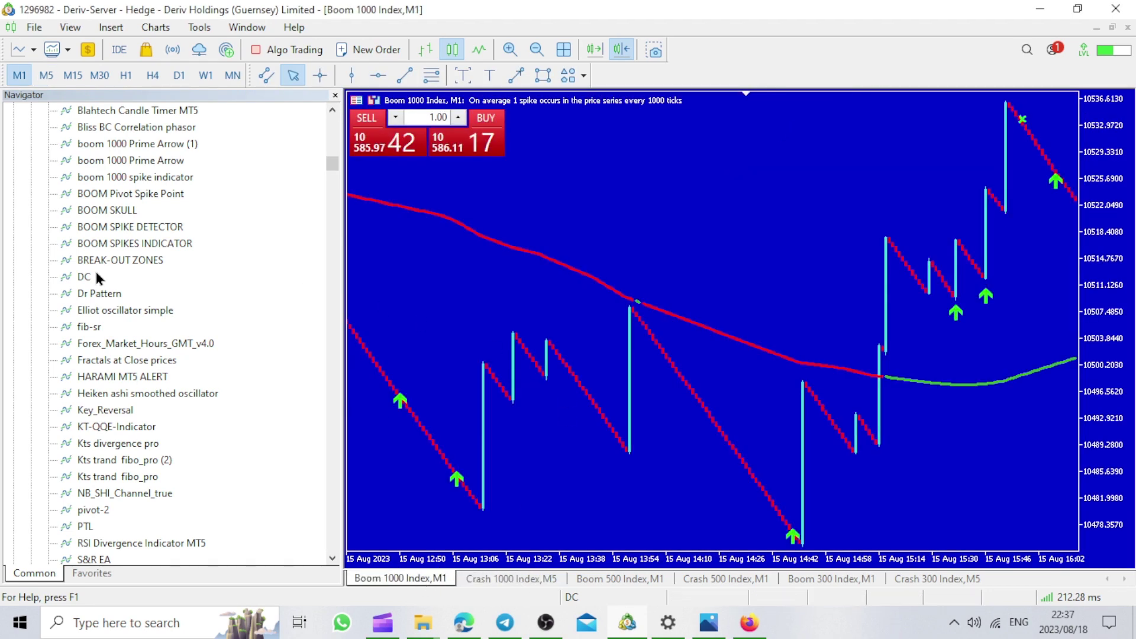